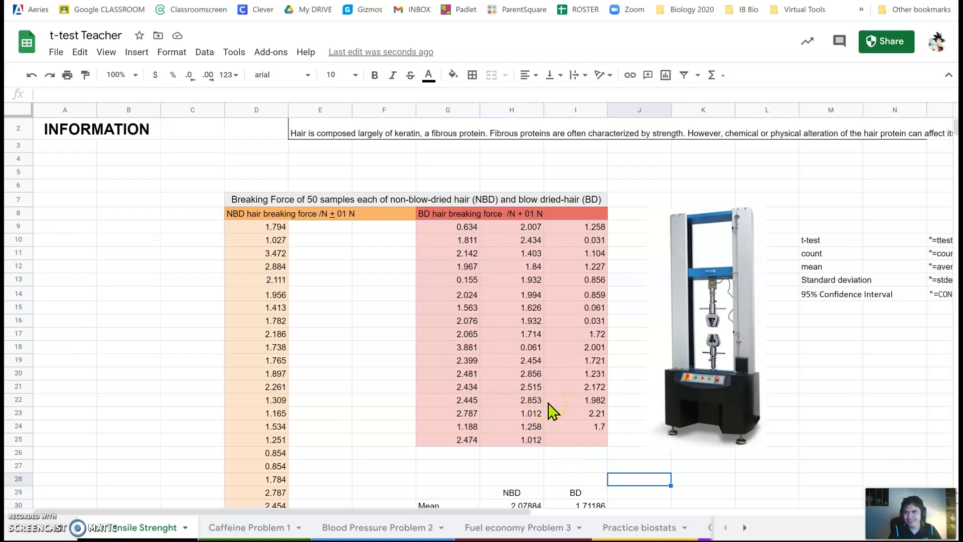
- Move the NBD and BD mean table from G29:I30 to A29:C30
scroll(571, 417, "down", 8)
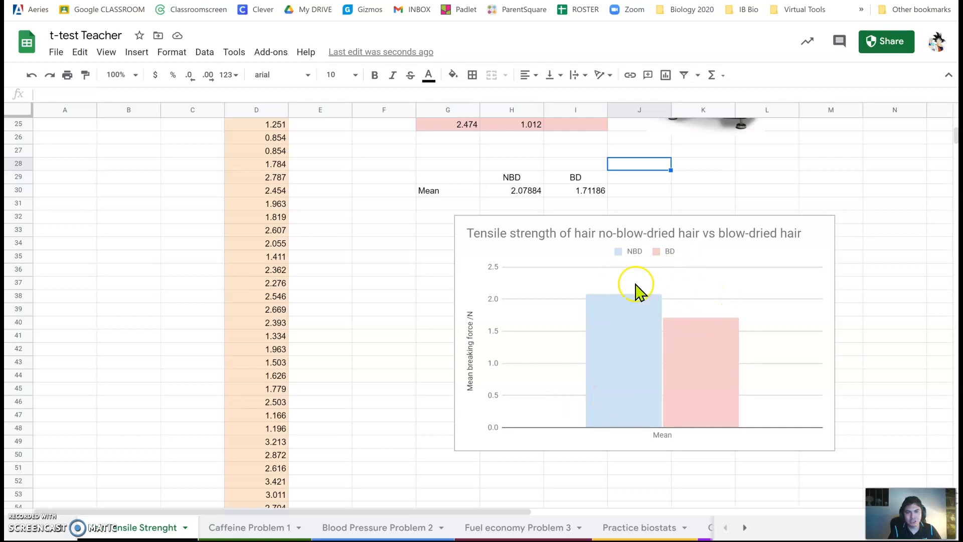
scroll(647, 329, "up", 6)
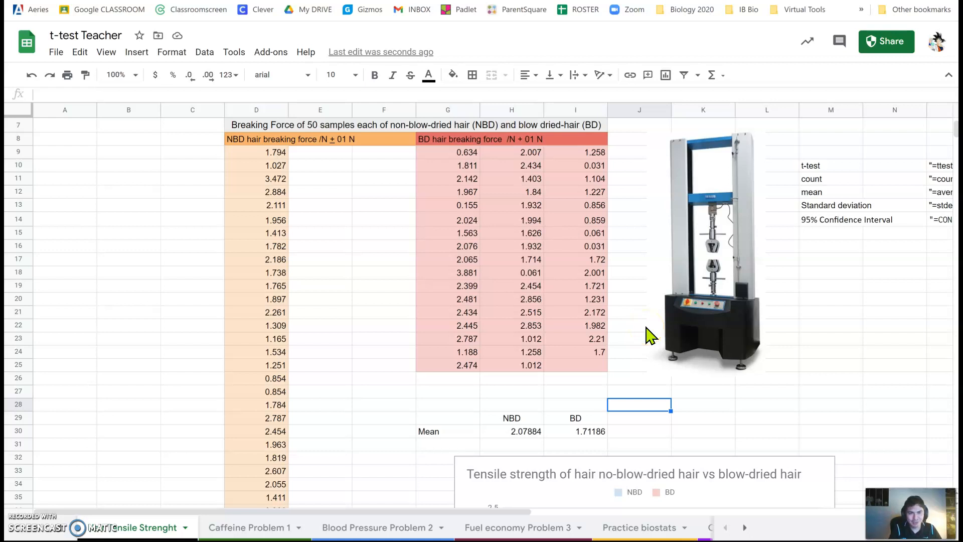
scroll(644, 335, "down", 2)
left_click_drag(605, 346, 85, 351)
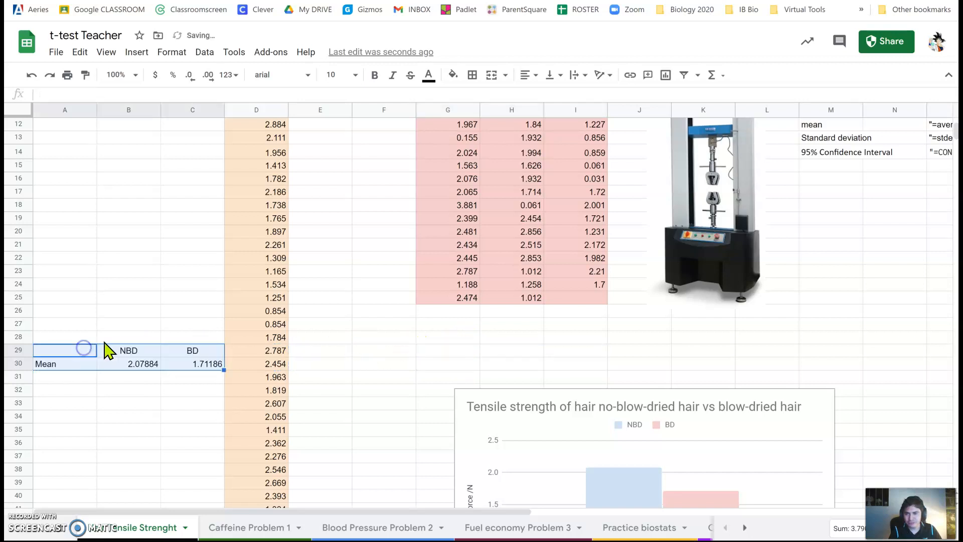
scroll(621, 392, "down", 4)
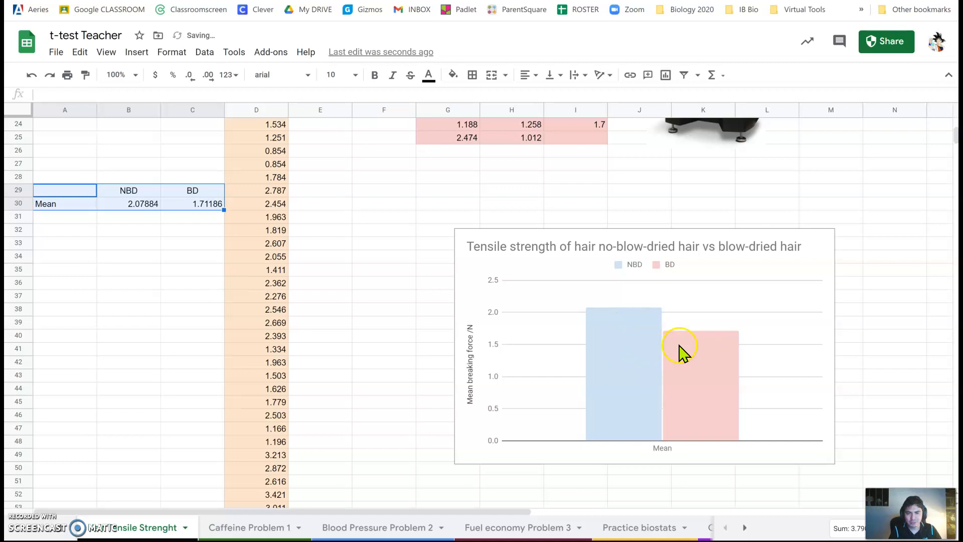
left_click(122, 220)
type("adfas")
left_click(152, 245)
left_click(172, 241)
left_click(136, 218)
left_click(119, 234)
left_click(125, 221)
- Review the reference list of t-test, count, mean, standard deviation and 95% confidence interval formulas
scroll(176, 261, "up", 2)
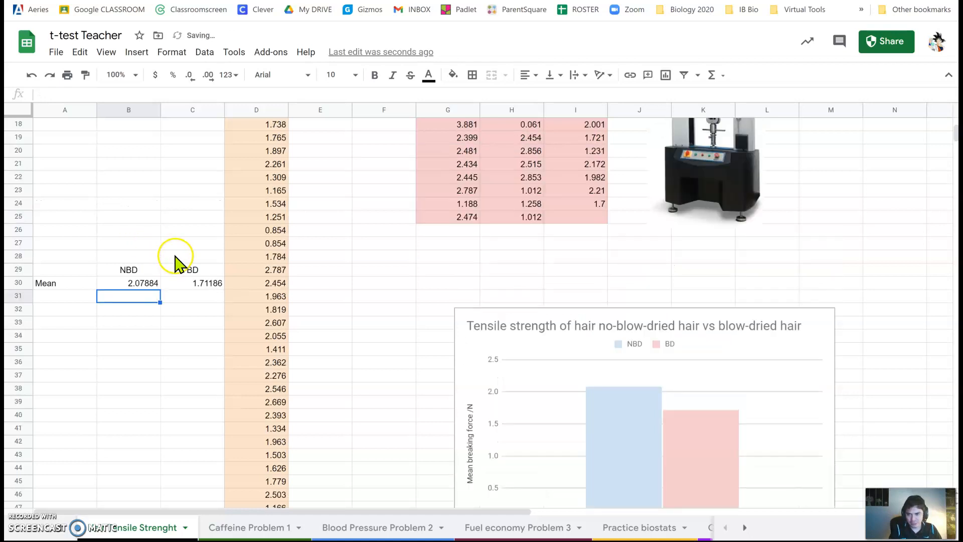
scroll(653, 246, "up", 5)
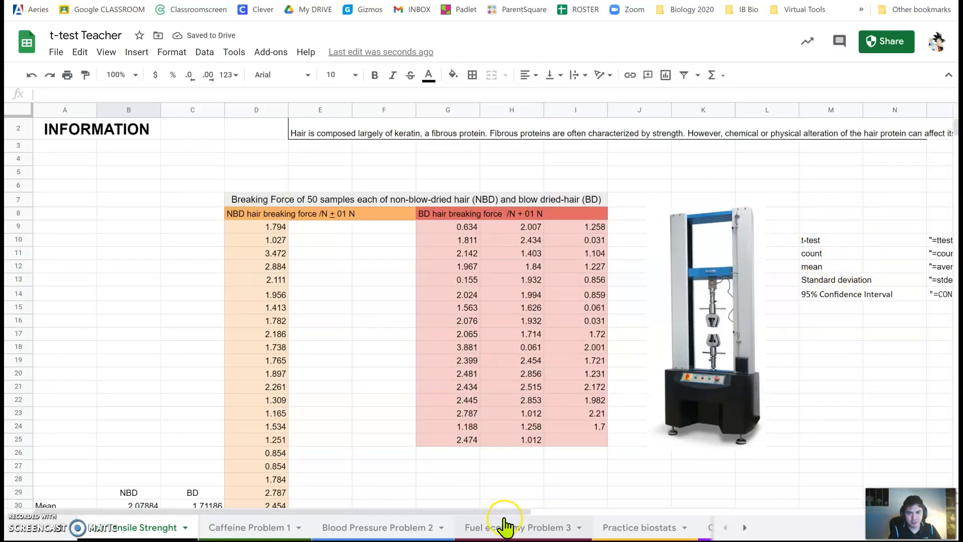
left_click_drag(516, 512, 597, 512)
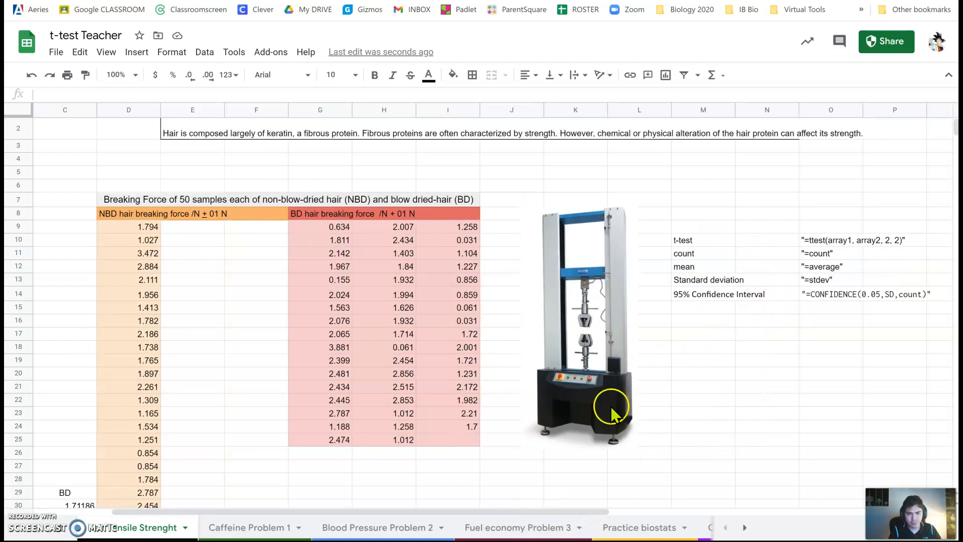
scroll(596, 437, "down", 5)
scroll(570, 369, "up", 4)
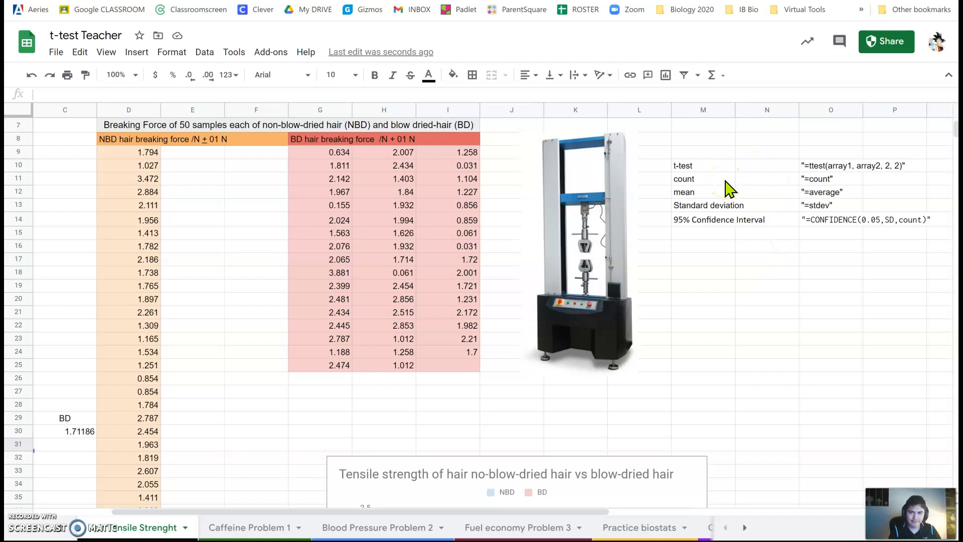
left_click_drag(420, 510, 333, 522)
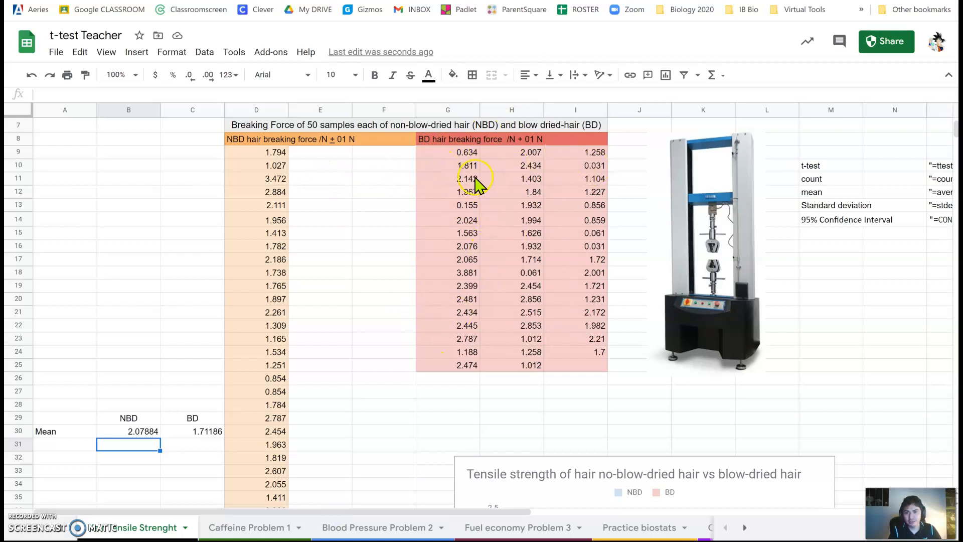
- Stack the three BD breaking-force data columns into one continuous column in E9:E58, beside the NBD data
left_click_drag(465, 153, 451, 370)
left_click_drag(414, 330, 311, 329)
left_click_drag(511, 152, 331, 494)
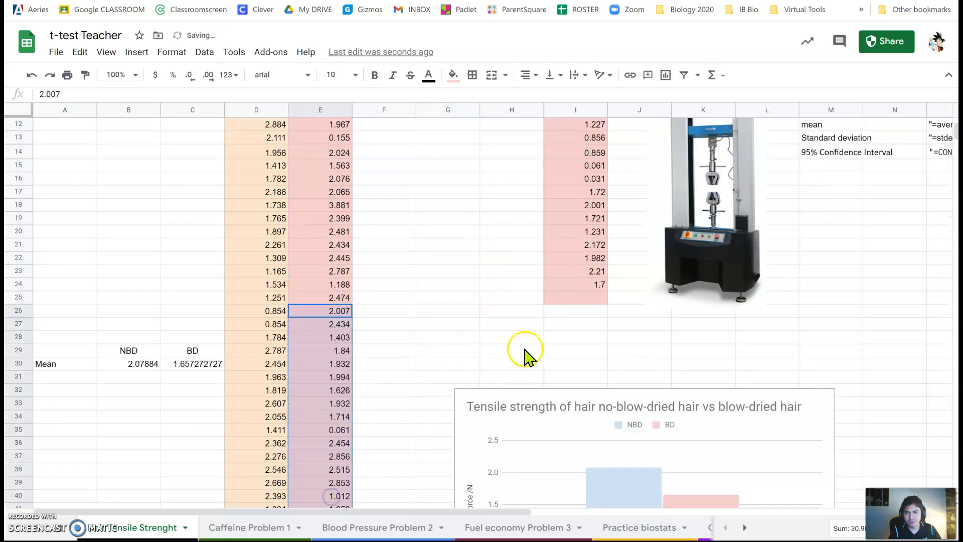
scroll(552, 376, "up", 4)
left_click_drag(572, 247, 329, 387)
scroll(326, 445, "down", 6)
scroll(324, 446, "down", 4)
- Clear the leftover pink fill from cell I25
left_click(405, 295)
scroll(404, 293, "up", 8)
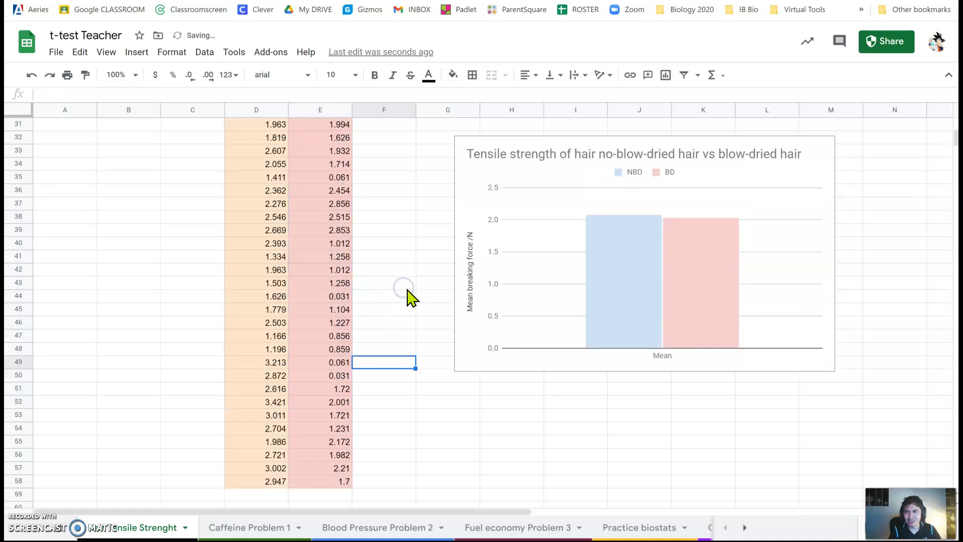
left_click(585, 363)
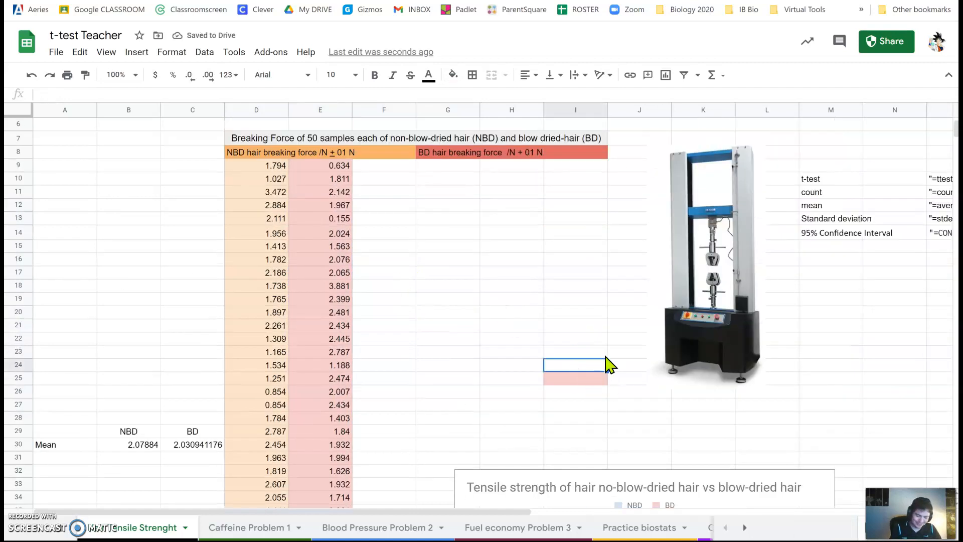
left_click(583, 381)
key("ctrl+v")
left_click(573, 338)
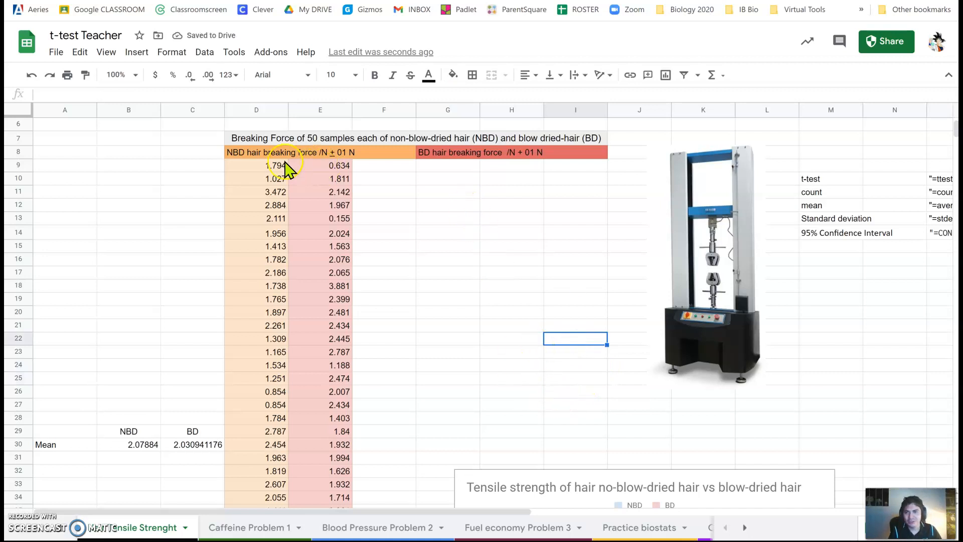
left_click_drag(318, 169, 312, 317)
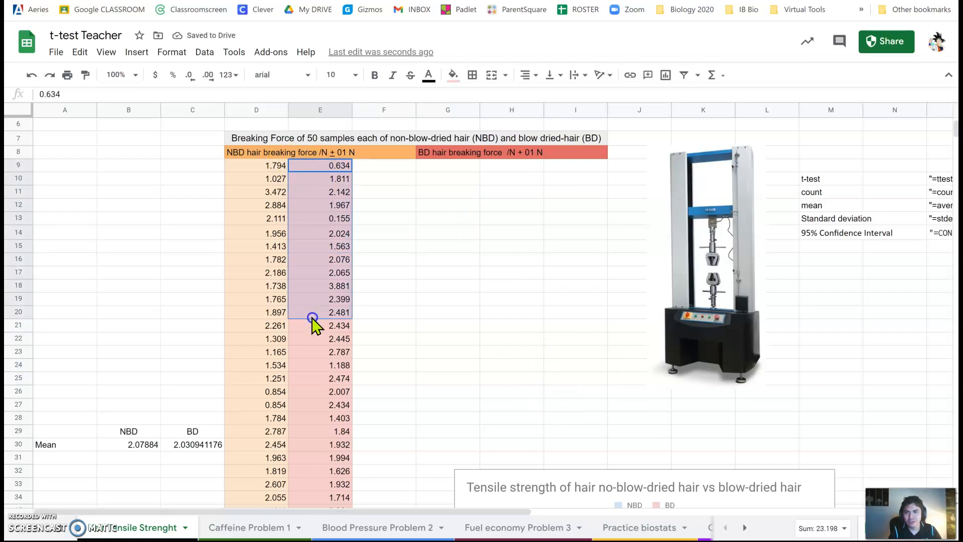
left_click(331, 195)
left_click(448, 153)
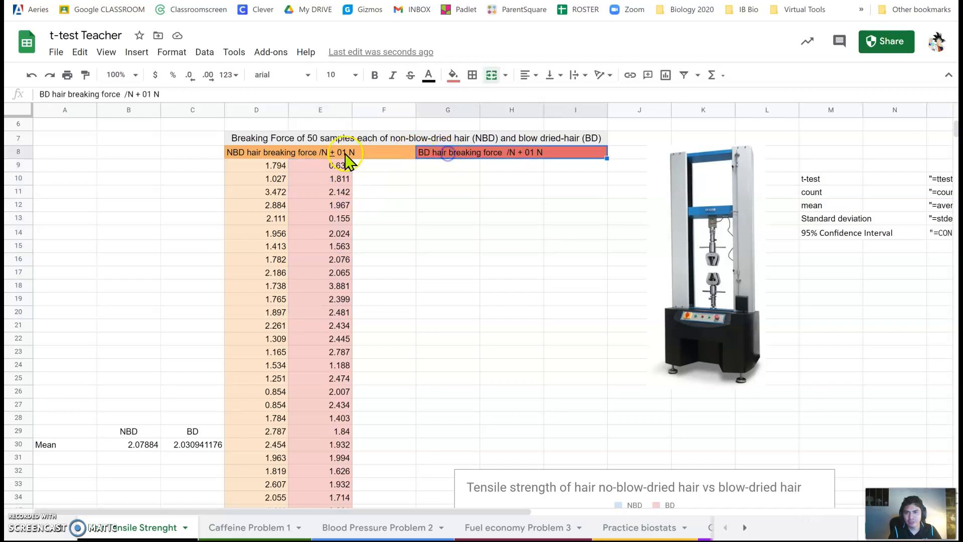
left_click(257, 177)
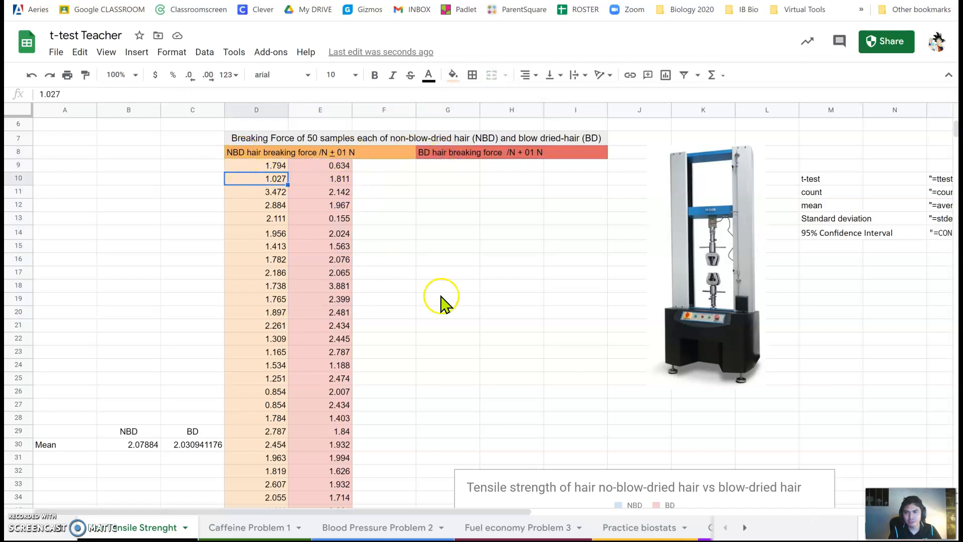
- Move the tensile strength chart next to the BD data in column E, around rows 25 to 42
scroll(441, 301, "down", 5)
left_click(548, 410)
left_click_drag(580, 317, 476, 221)
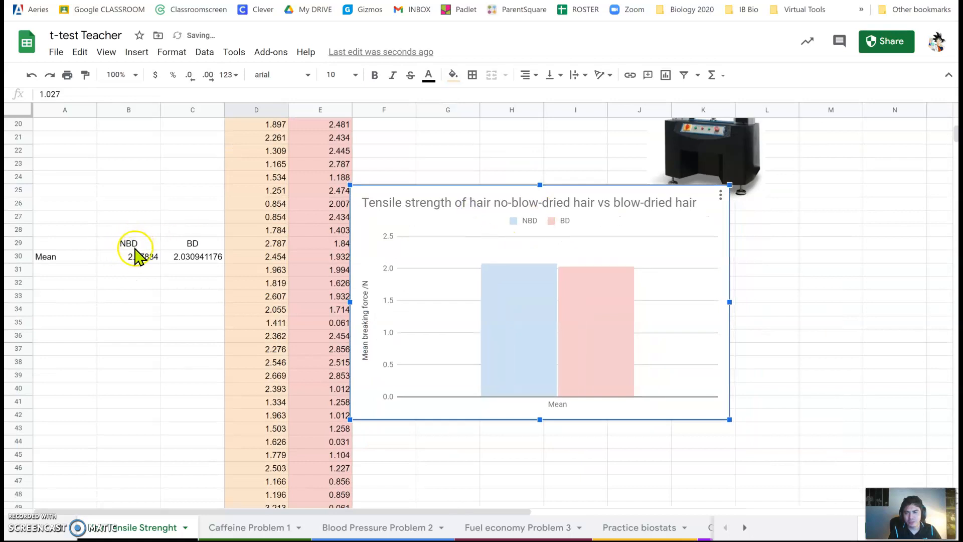
- Check the formulas behind the NBD and BD means in B30 and C30
left_click(136, 259)
double_click(137, 258)
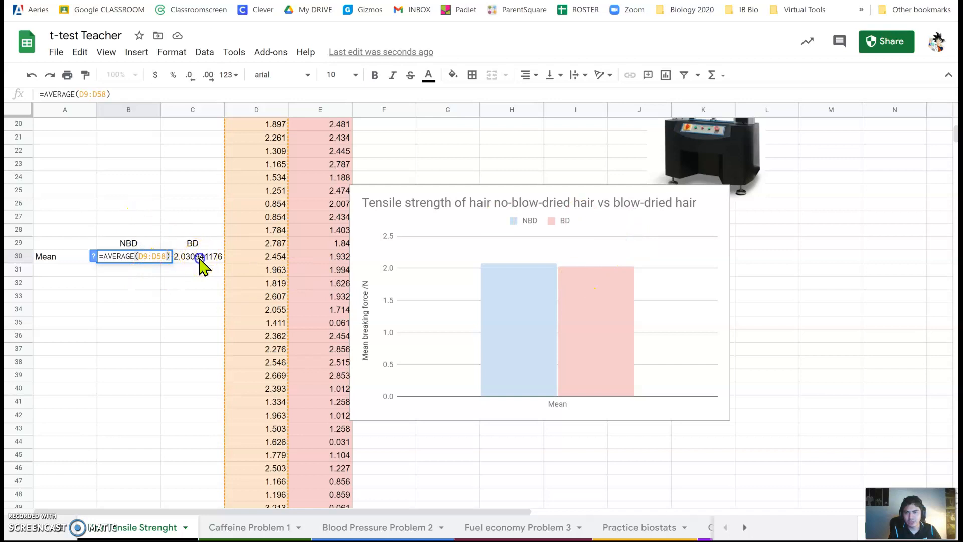
double_click(199, 257)
left_click(195, 284)
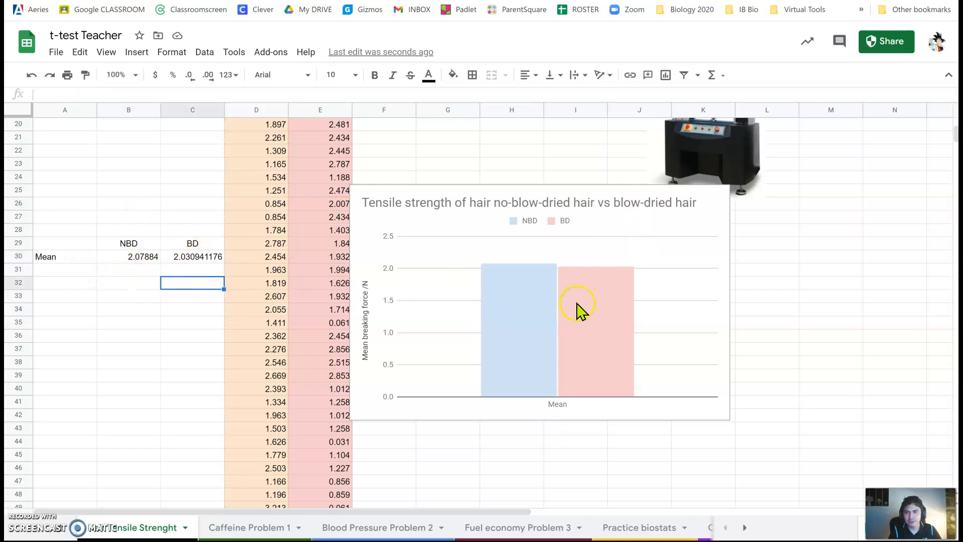
left_click_drag(125, 263, 176, 297)
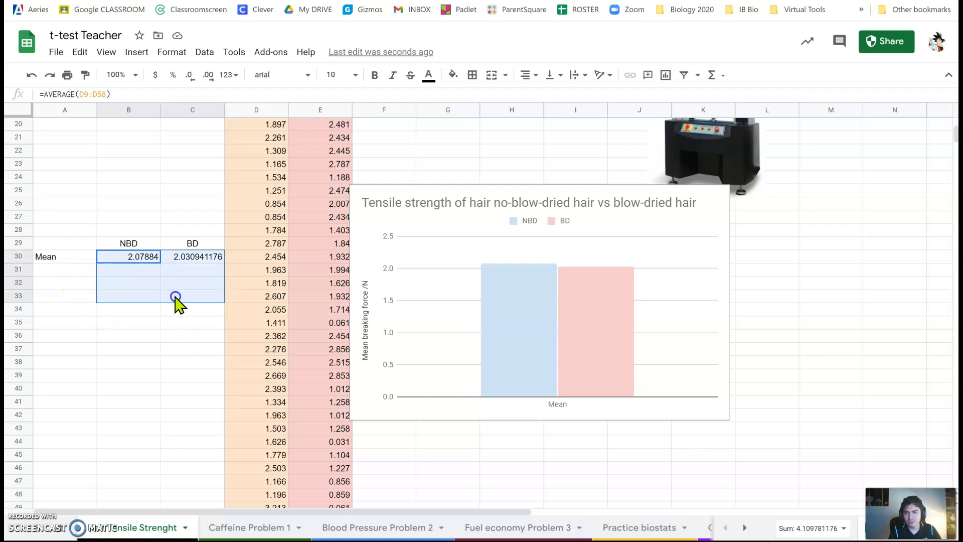
- Label cells A31 to A34 as Count, SD, 95% CI and p-value (t-test)
left_click(62, 271)
scroll(62, 270, "up", 6)
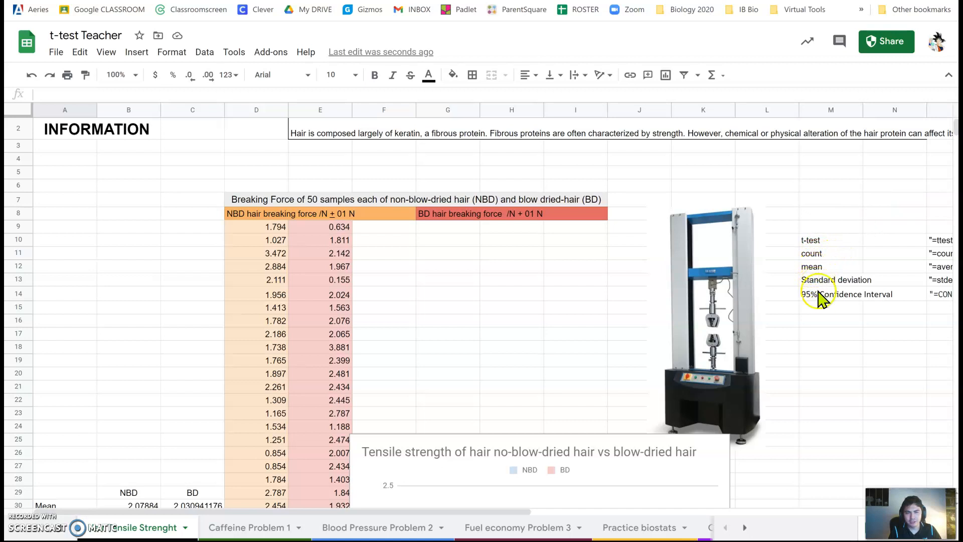
scroll(201, 366, "down", 5)
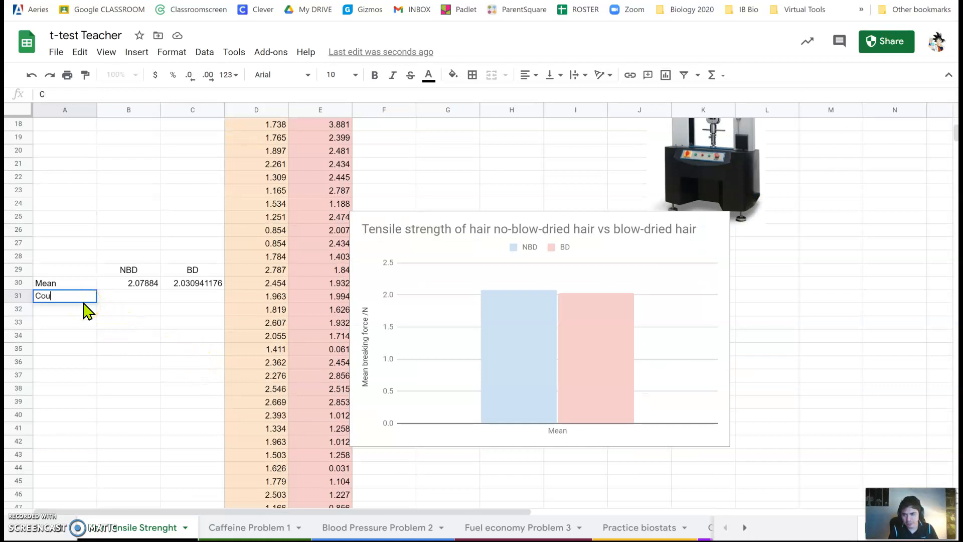
key("Return")
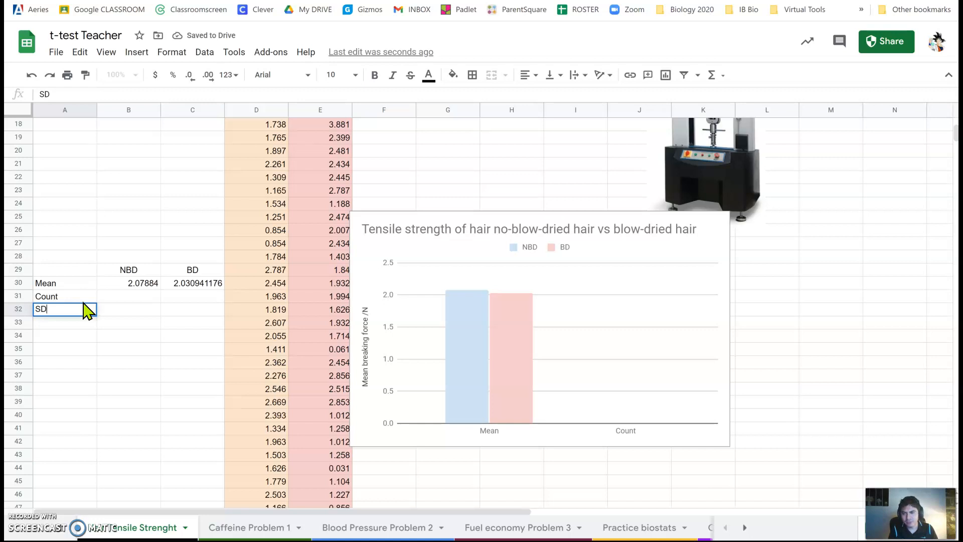
key("Return")
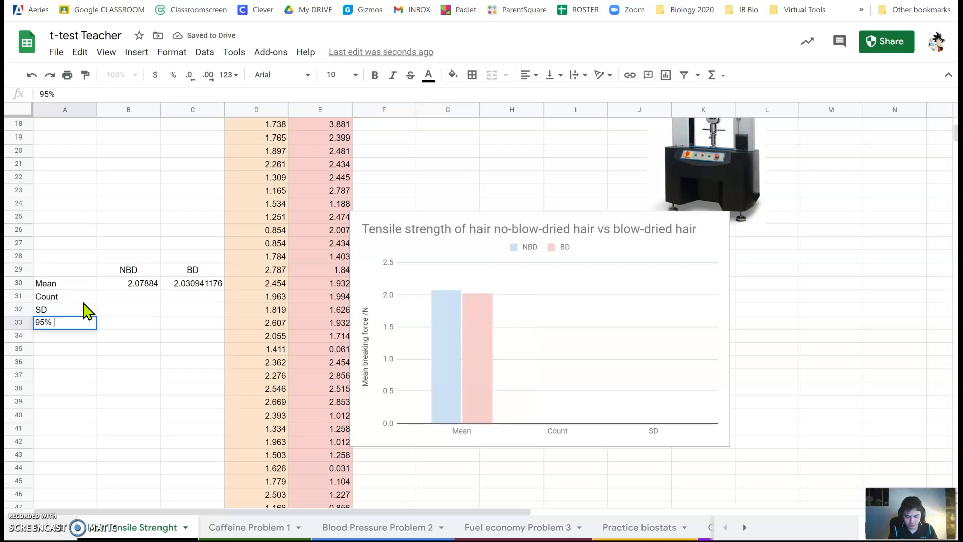
key("Return")
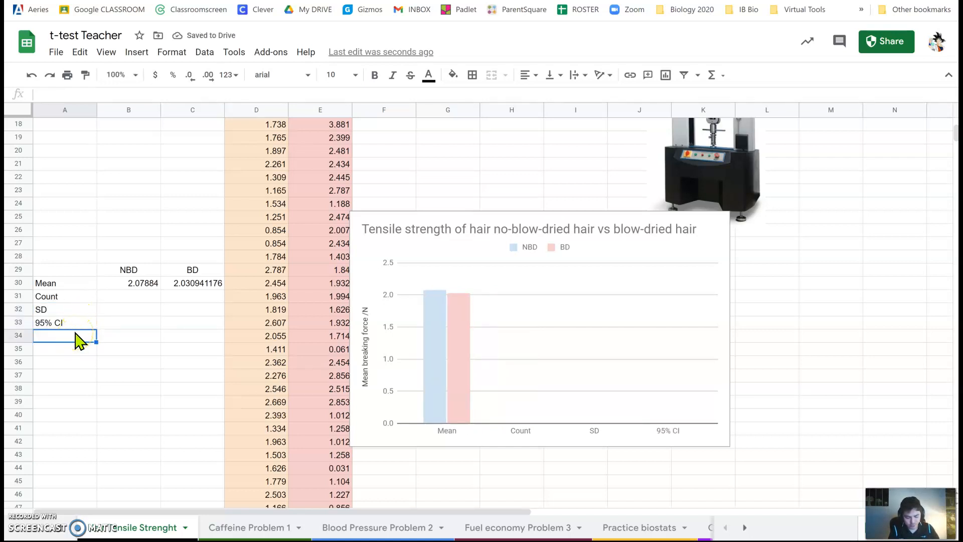
type("p-value (t-test")
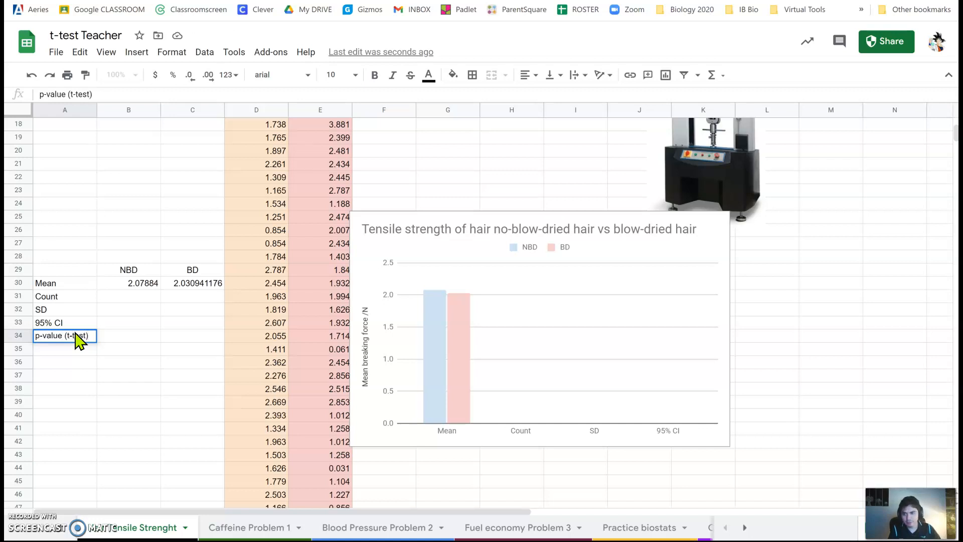
left_click(113, 335)
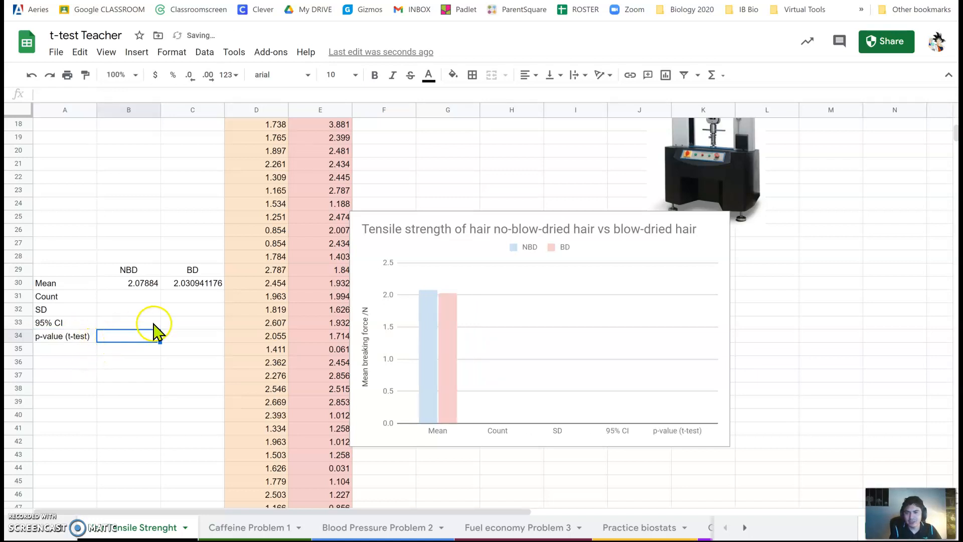
- Delete the existing tensile strength chart
left_click(552, 349)
left_click(721, 221)
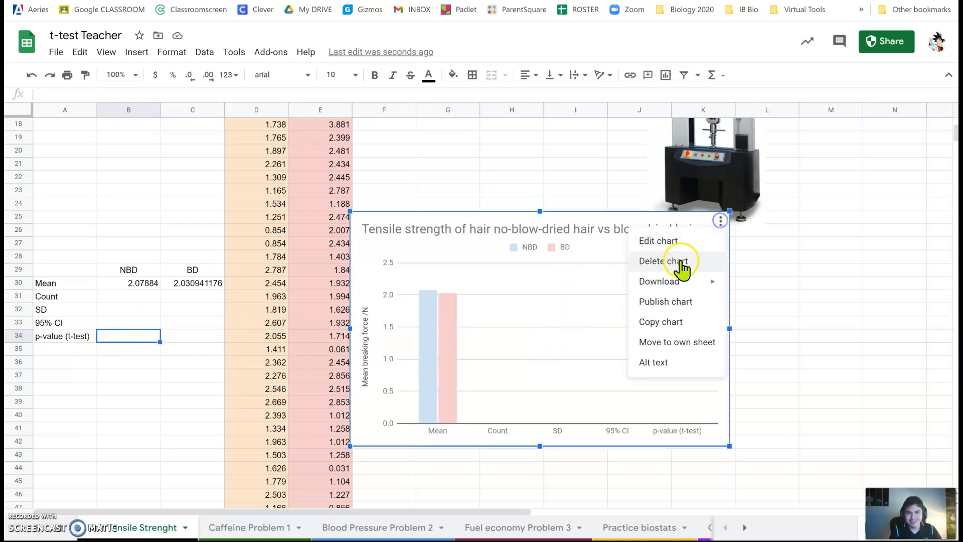
left_click(674, 261)
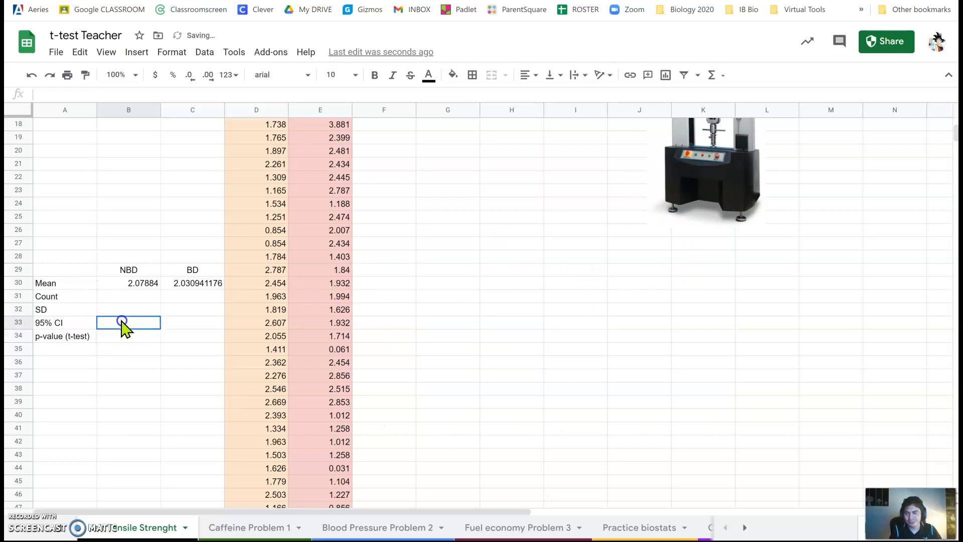
- Insert a column chart of the NBD and BD means from B29:C30 and move it to start around J31
left_click_drag(125, 272, 180, 290)
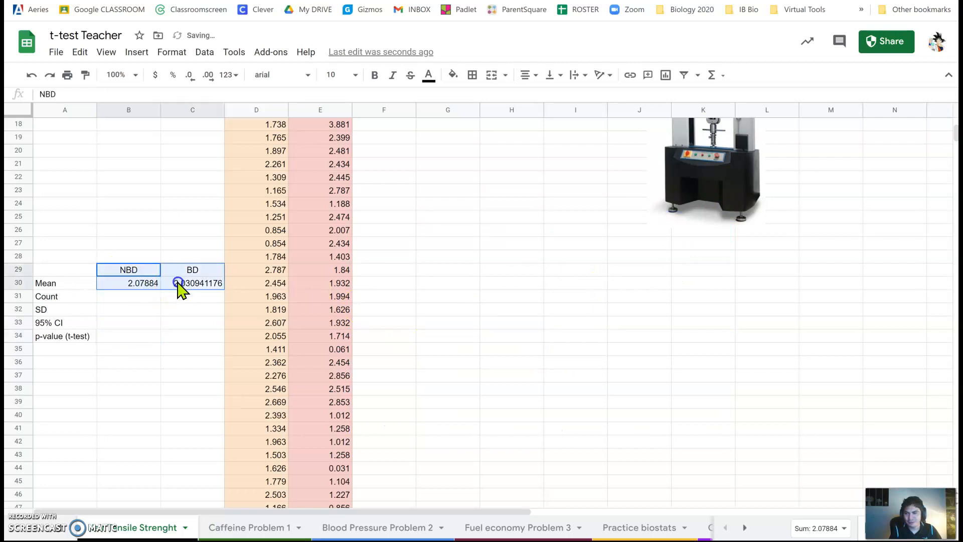
left_click(666, 75)
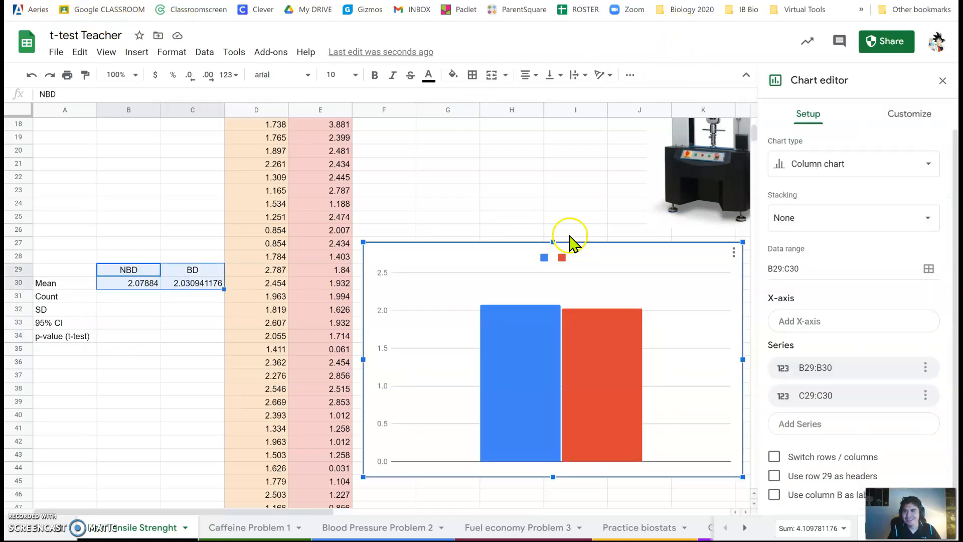
left_click(206, 307)
left_click(547, 346)
left_click_drag(496, 266, 767, 313)
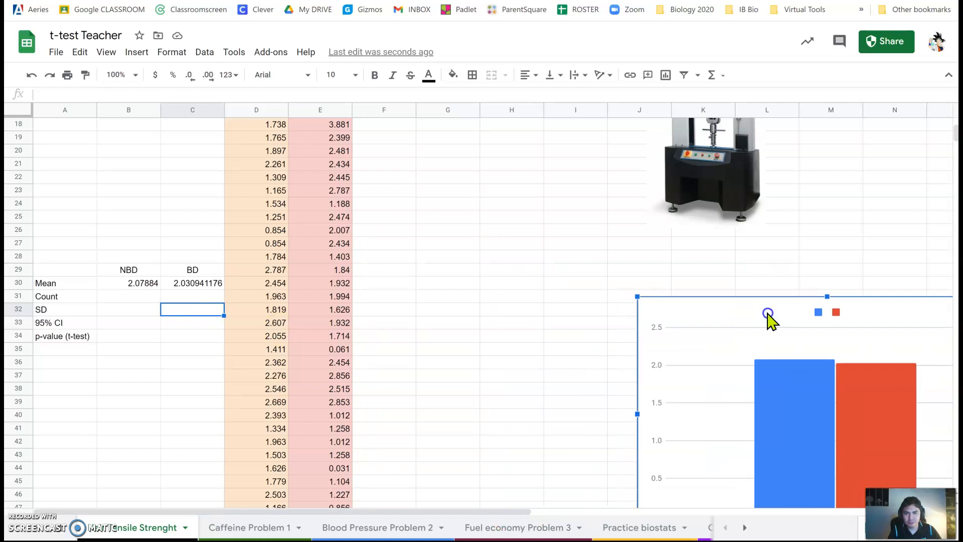
- Copy the statistics formula notes from M10:O14 and paste them beside the data, starting at G30
scroll(780, 251, "up", 5)
left_click_drag(536, 510, 661, 512)
left_click_drag(640, 247, 764, 299)
key("ctrl+c")
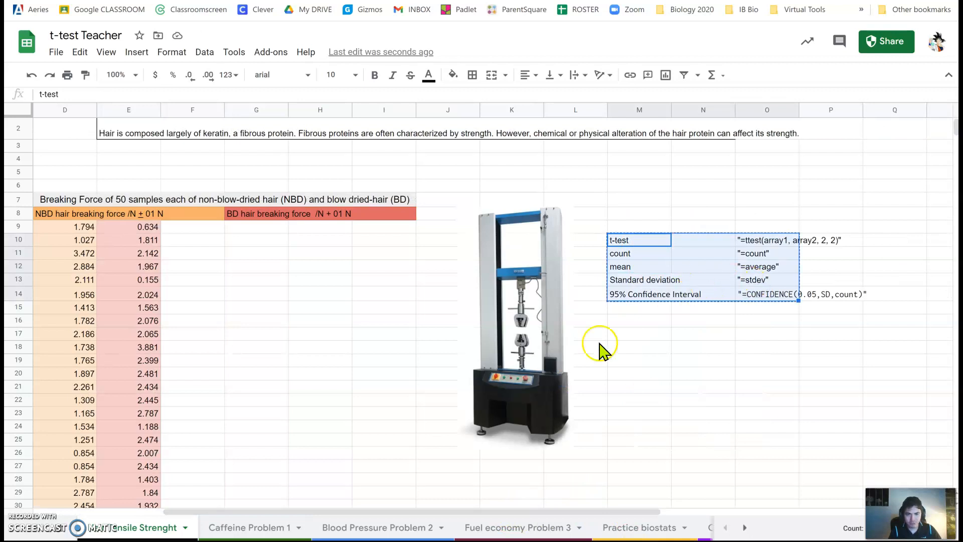
left_click_drag(437, 512, 346, 511)
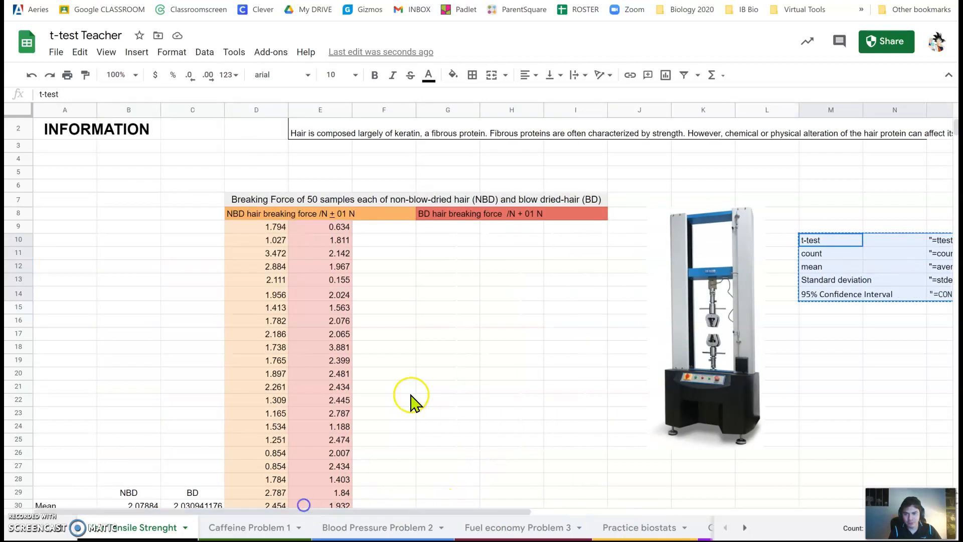
scroll(409, 344, "down", 5)
scroll(405, 342, "up", 2)
left_click(433, 279)
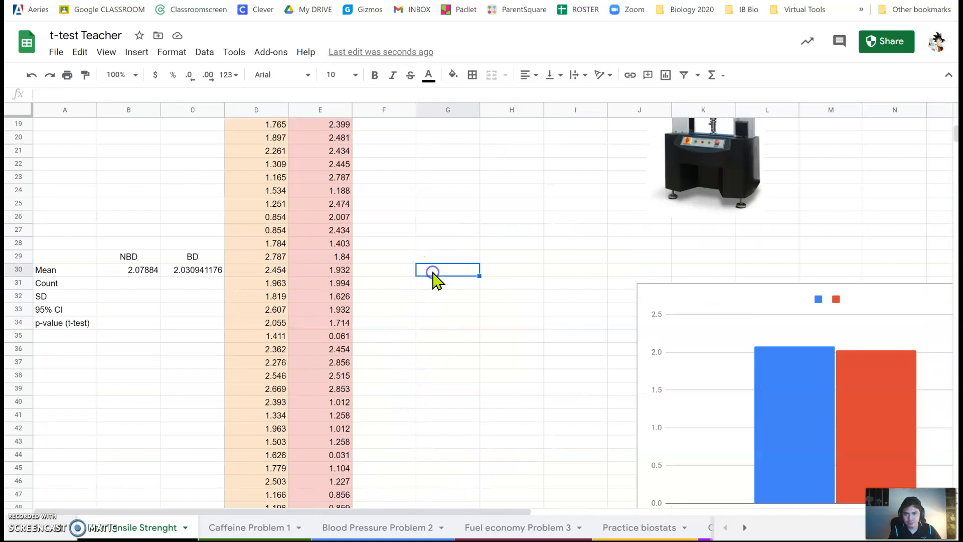
key("ctrl+v")
- Move the column chart clear of the pasted formula notes so it starts around K29
left_click_drag(475, 507, 576, 511)
left_click_drag(511, 512, 324, 511)
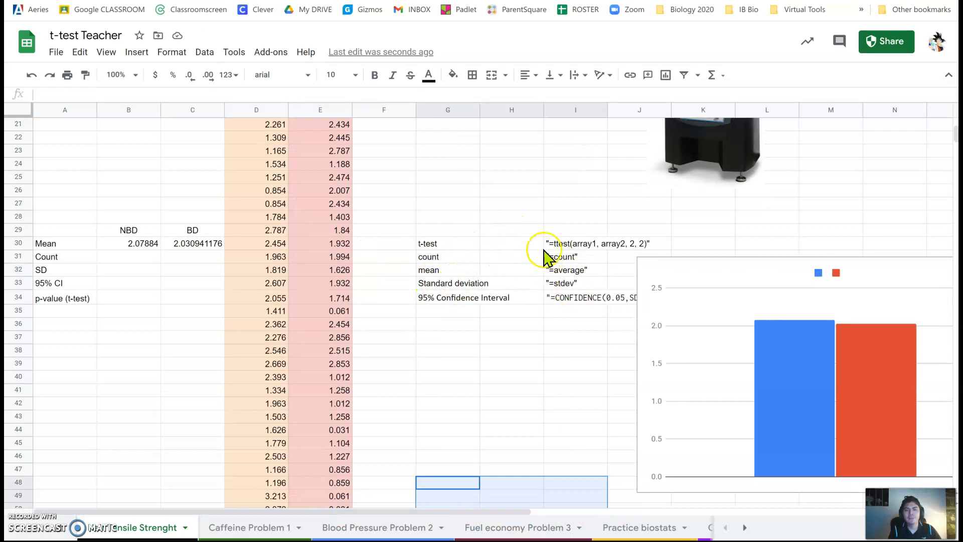
left_click(685, 294)
left_click_drag(707, 279, 767, 244)
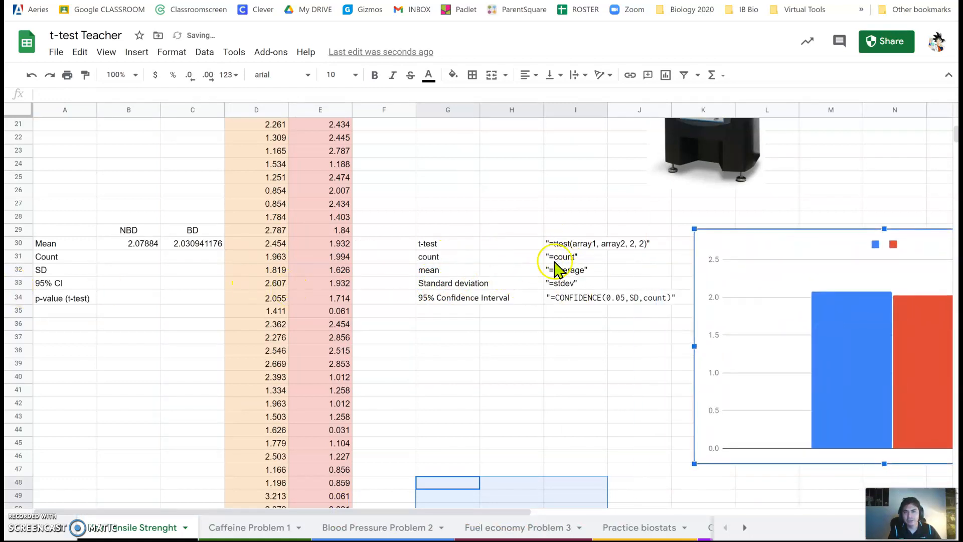
- Try to enter a =count formula for the NBD hair in B31
left_click(121, 257)
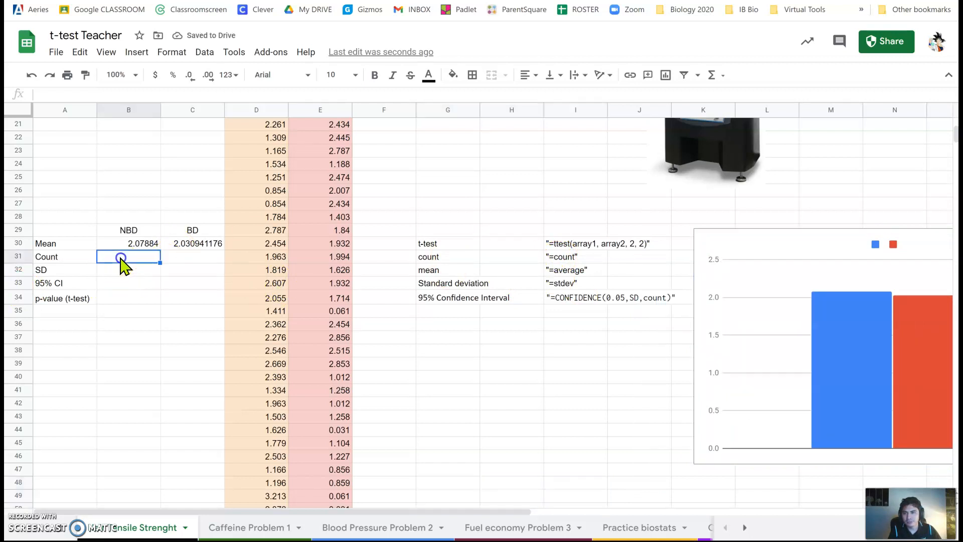
type("=")
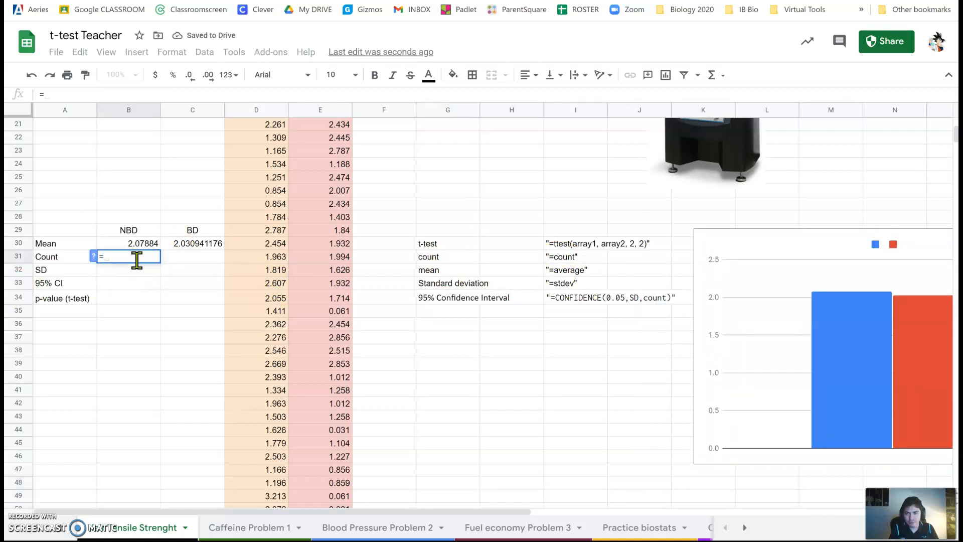
type("count")
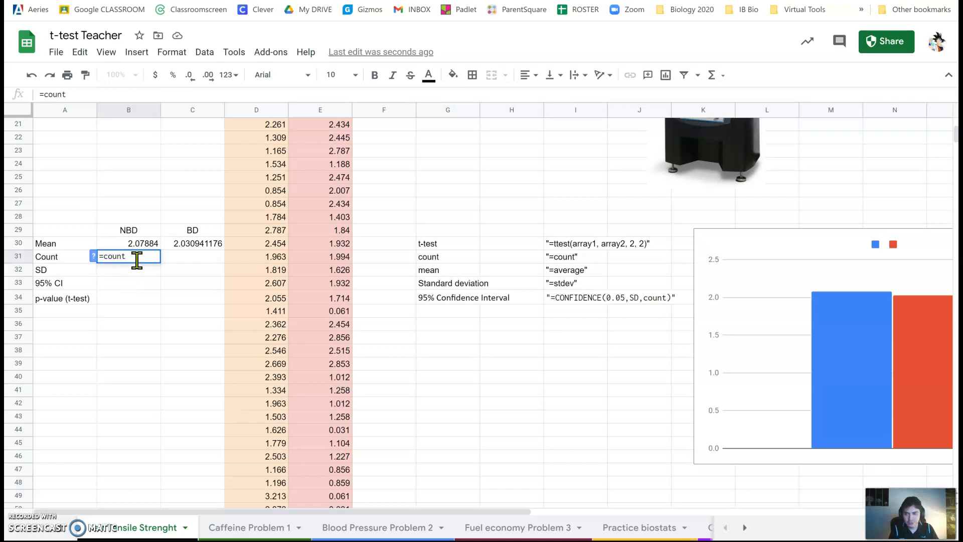
left_click(134, 285)
left_click(130, 258)
double_click(130, 258)
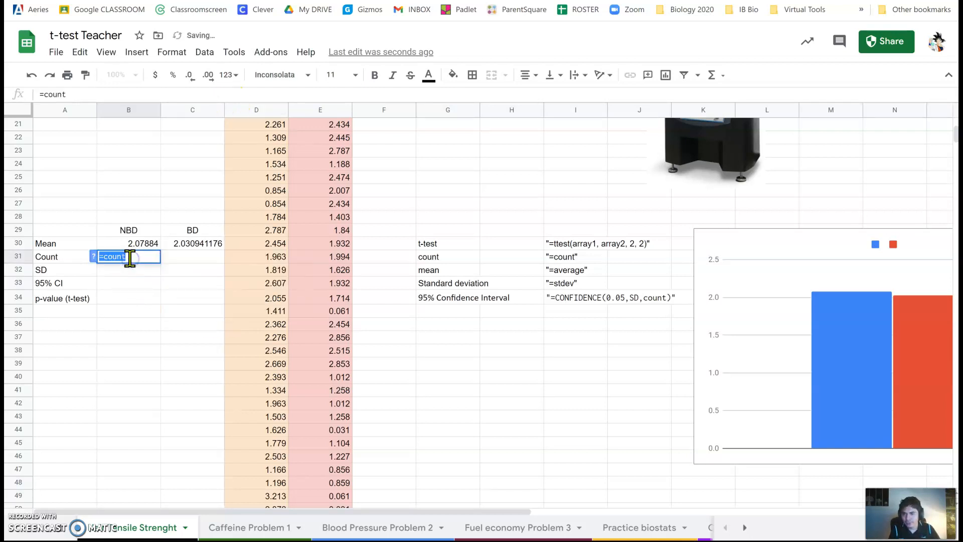
type("=co")
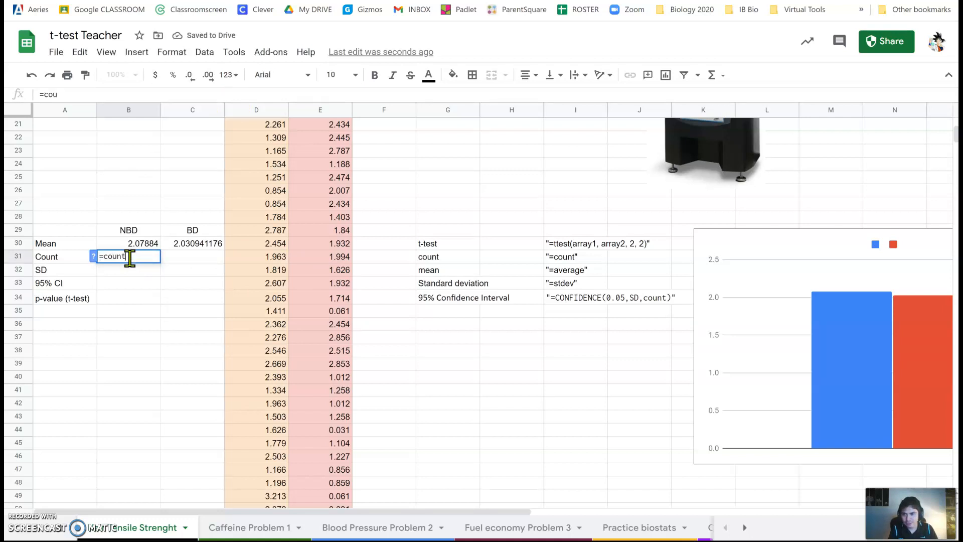
type("unt")
left_click(153, 299)
left_click(173, 257)
type("=cou")
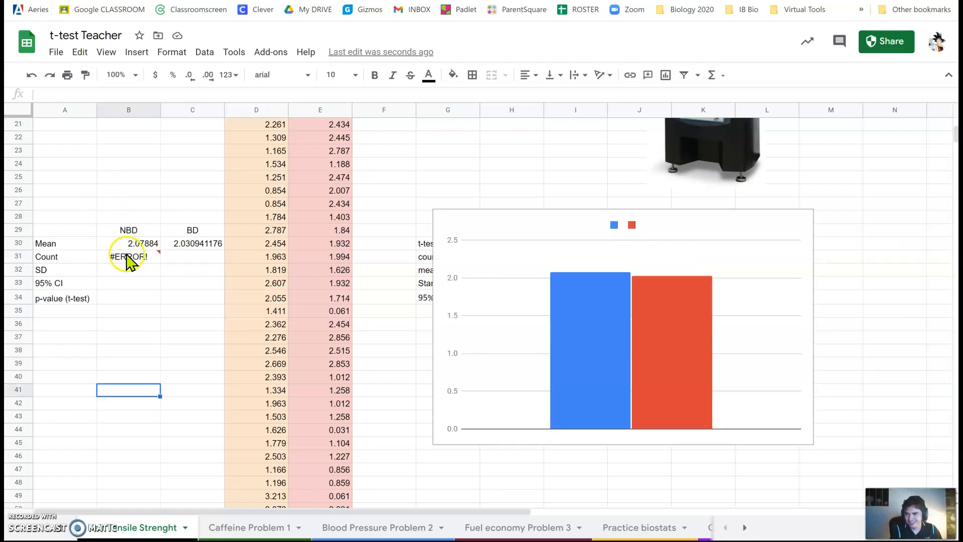
- Calculate the NBD sample count in B31 with =COUNT(D9:D58)
left_click(127, 256)
type("=")
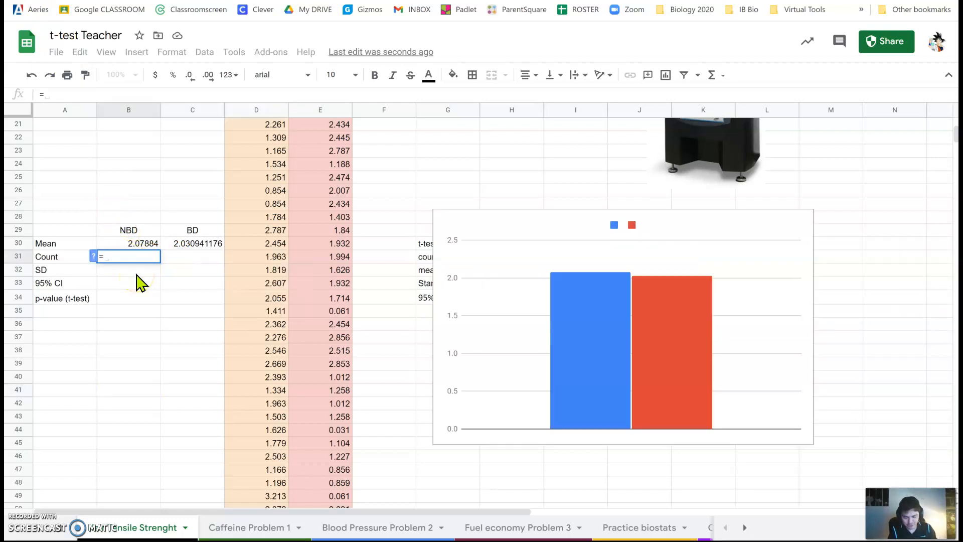
type("cou")
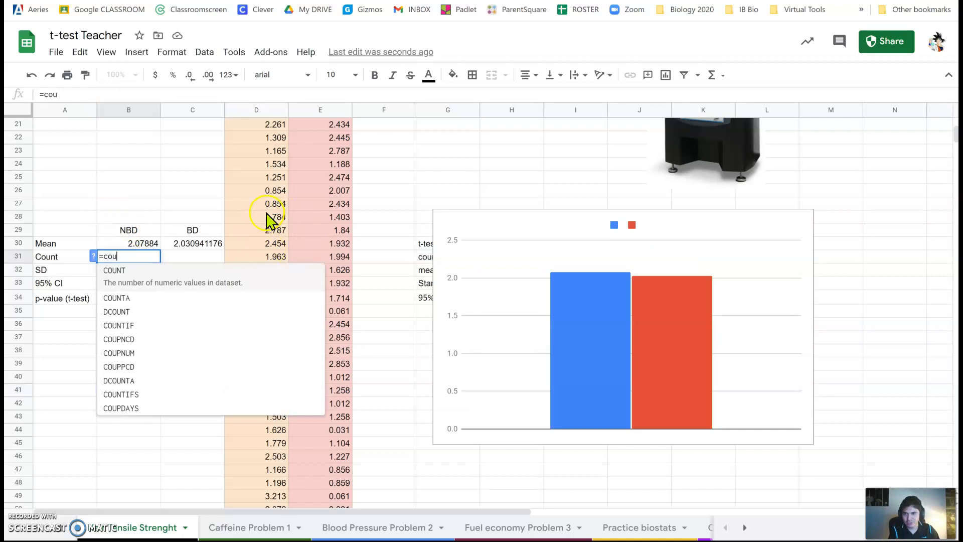
left_click(164, 276)
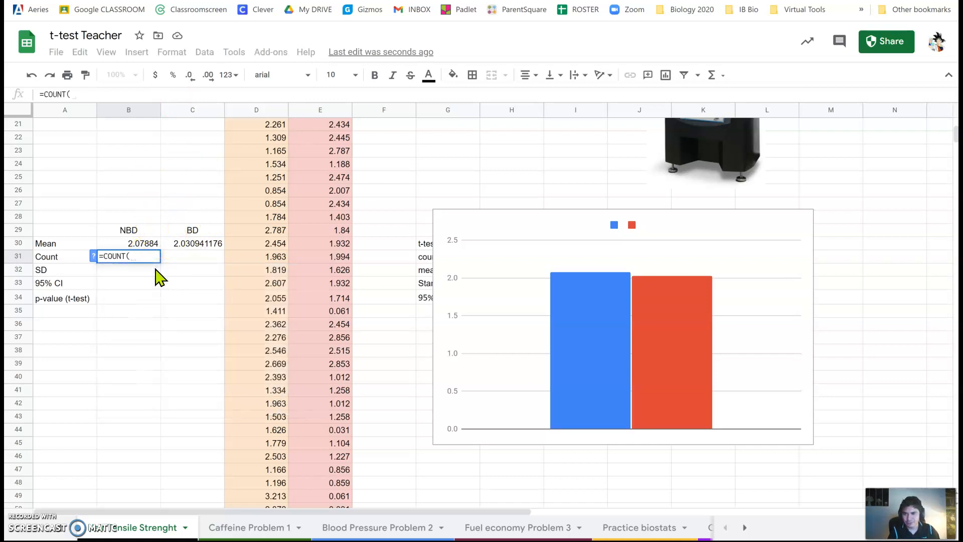
type("d9:")
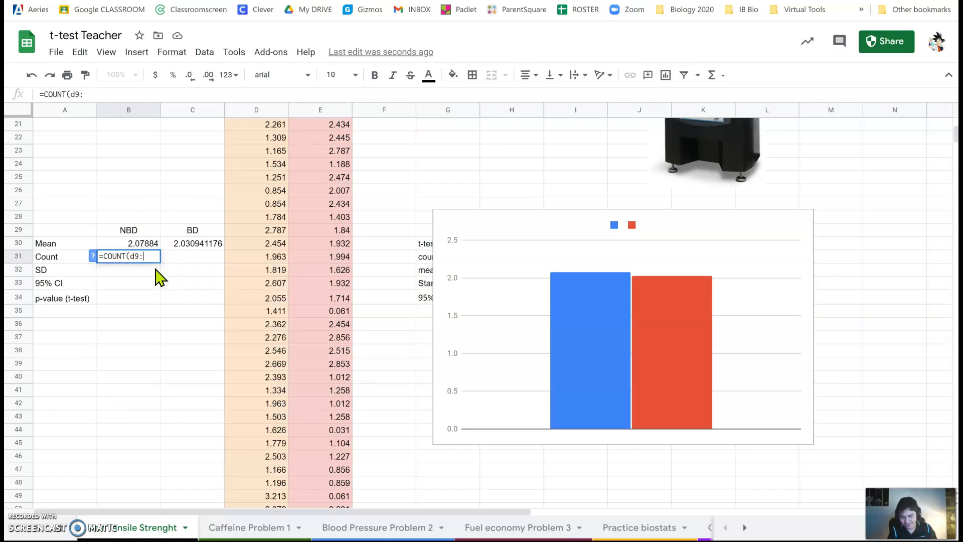
type("58")
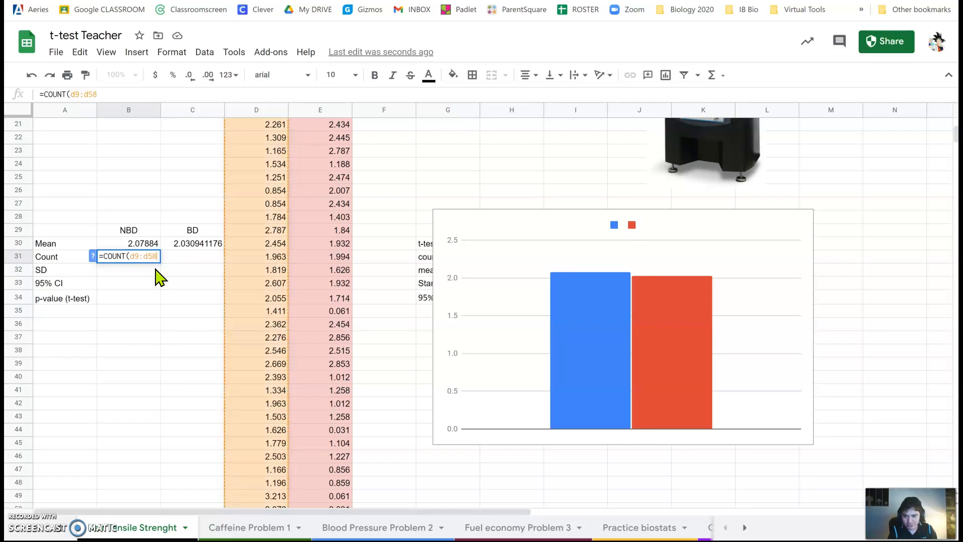
key("Return")
- Check which NBD data cells the count formula in B31 covers, from first row to last
left_click(127, 268)
left_click(231, 258)
double_click(132, 257)
scroll(247, 252, "up", 5)
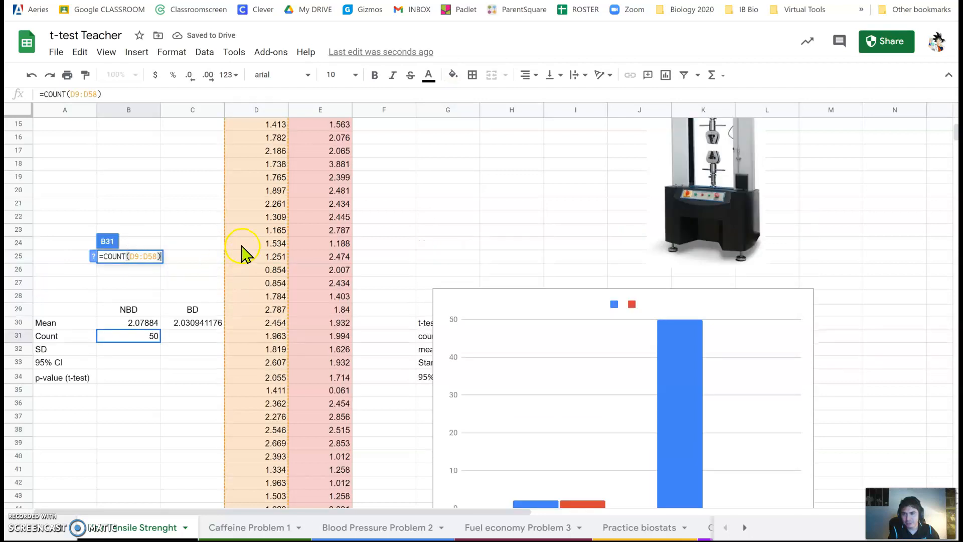
scroll(258, 196, "down", 15)
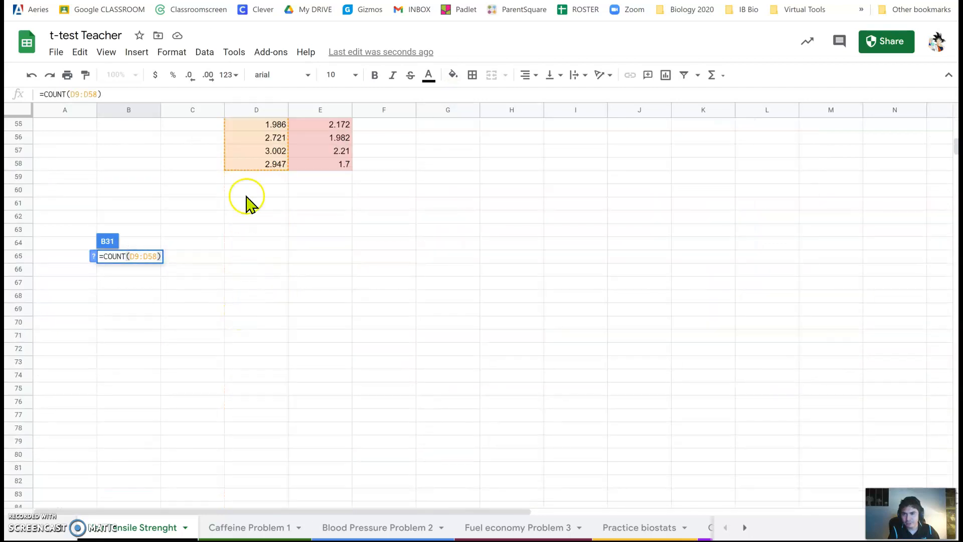
scroll(215, 254, "up", 10)
left_click(189, 275)
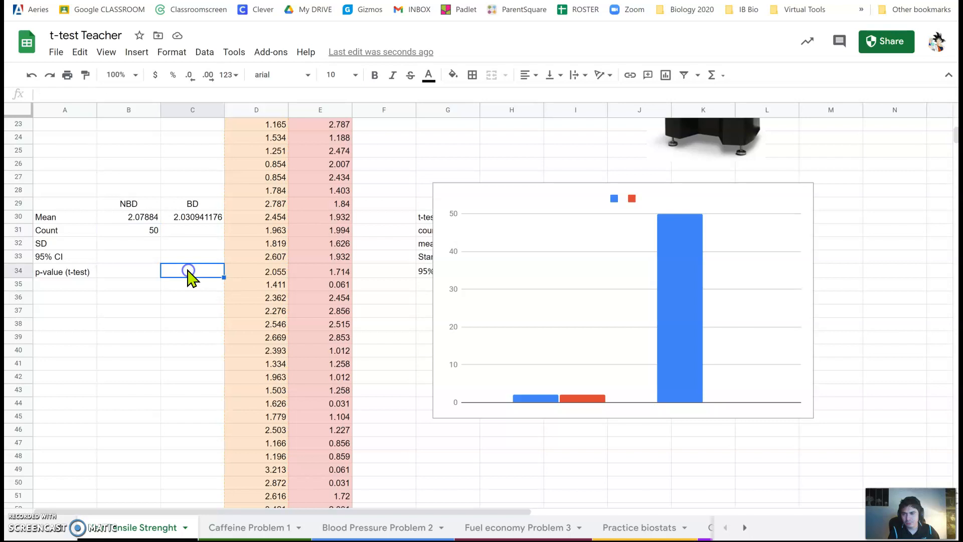
- Move the column chart off the formula notes in G30:I34 so it starts around K27
left_click(145, 245)
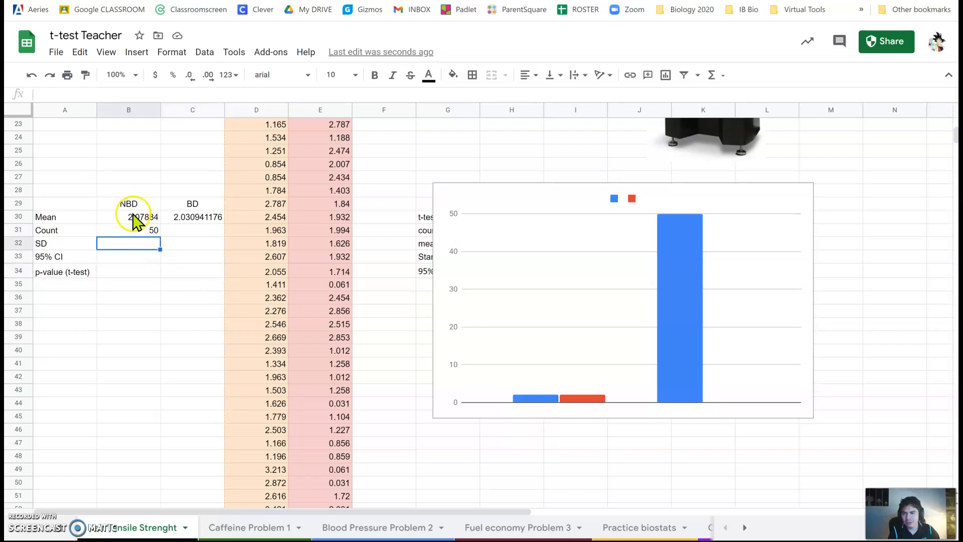
scroll(509, 331, "up", 5)
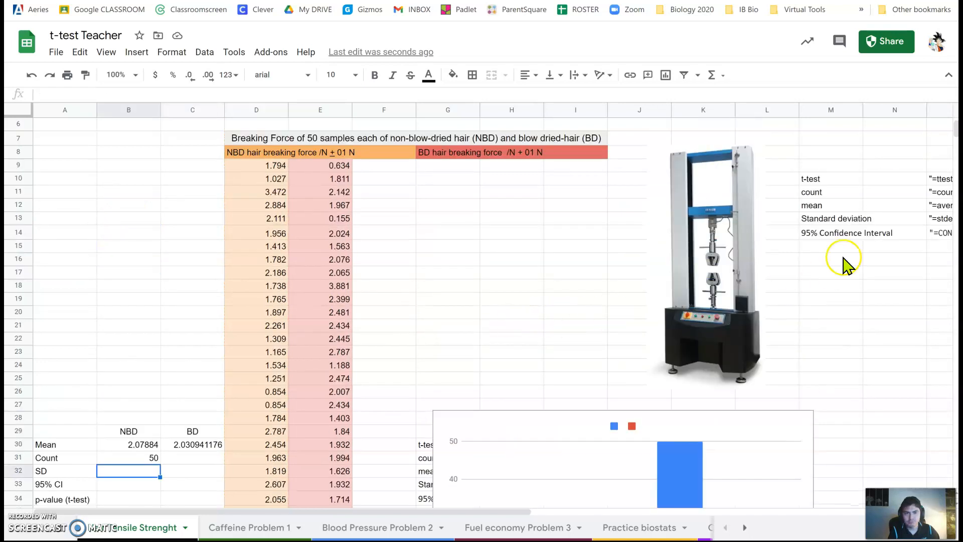
scroll(523, 420, "down", 5)
left_click(540, 237)
left_click_drag(518, 197, 767, 193)
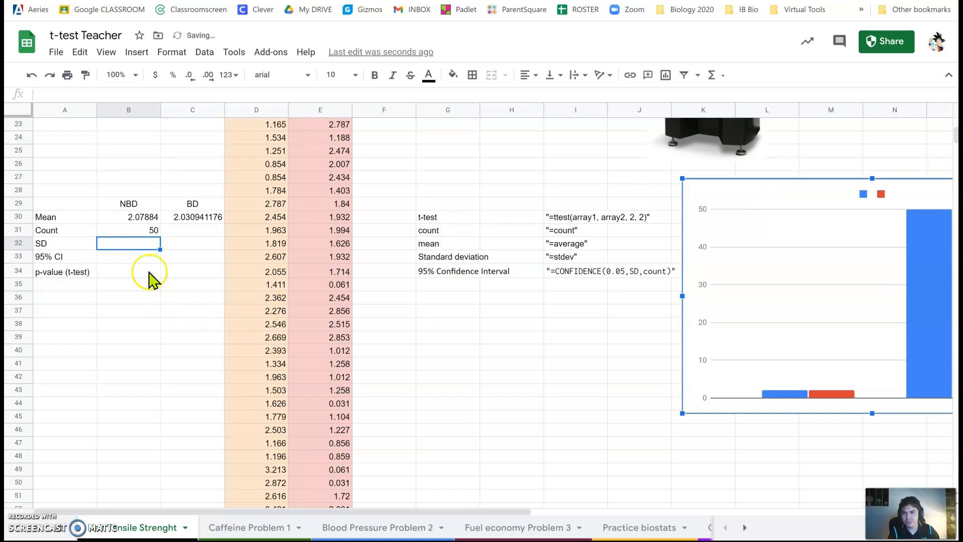
- Calculate the NBD standard deviation in B32 with =STDEV(D9:D58)
left_click(134, 245)
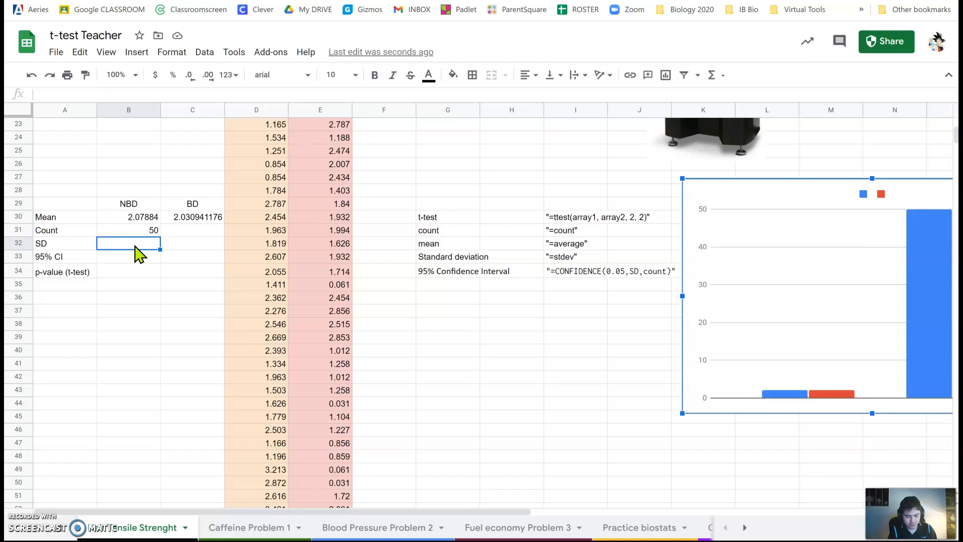
left_click(137, 245)
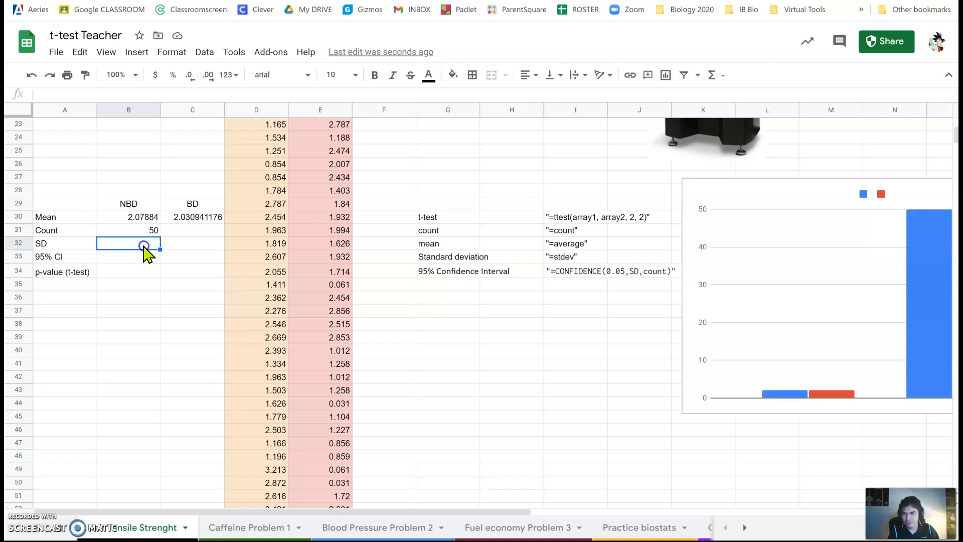
type("=std")
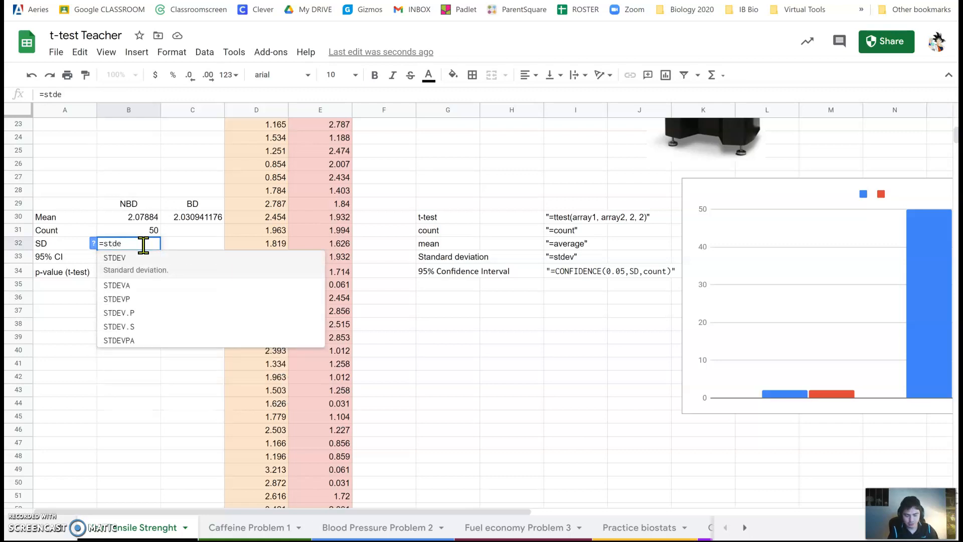
type("e")
key("Tab")
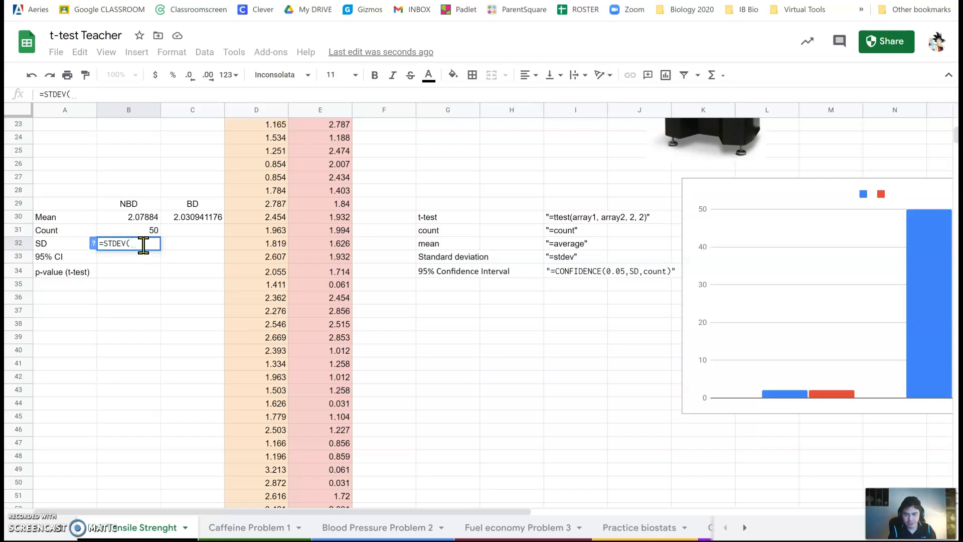
type("d9:d58")
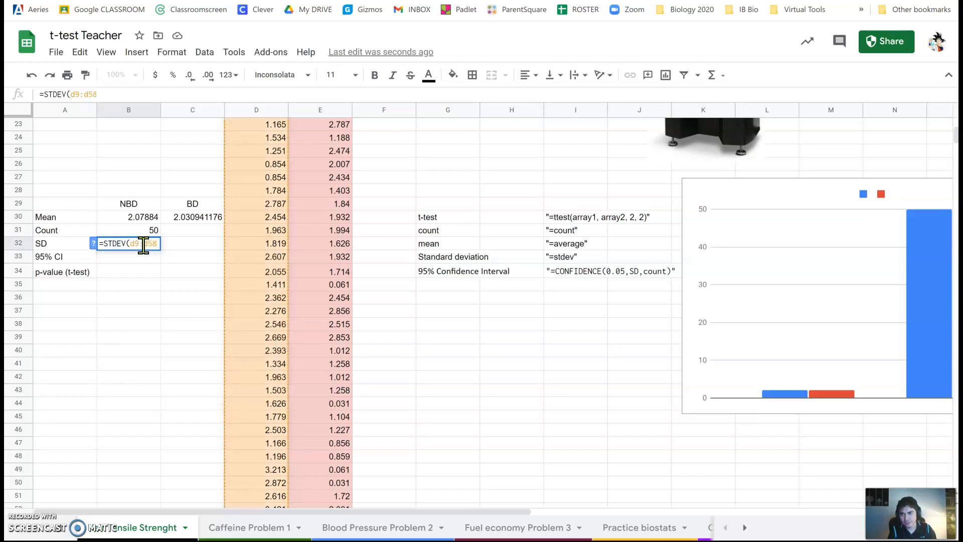
key("Return")
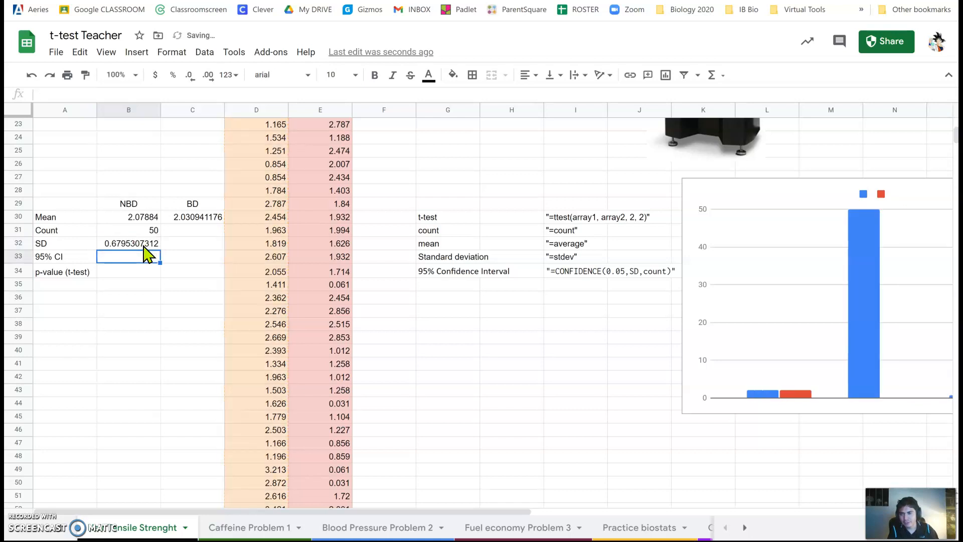
- Start the NBD 95% confidence interval formula in B33 as =CONFIDENCE( with 0.05 as its first argument
left_click(141, 261)
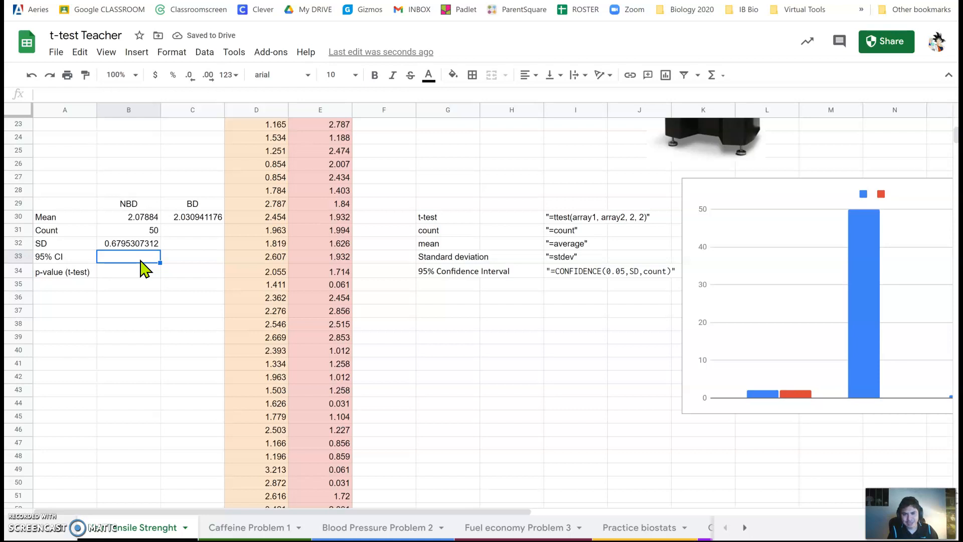
type("=")
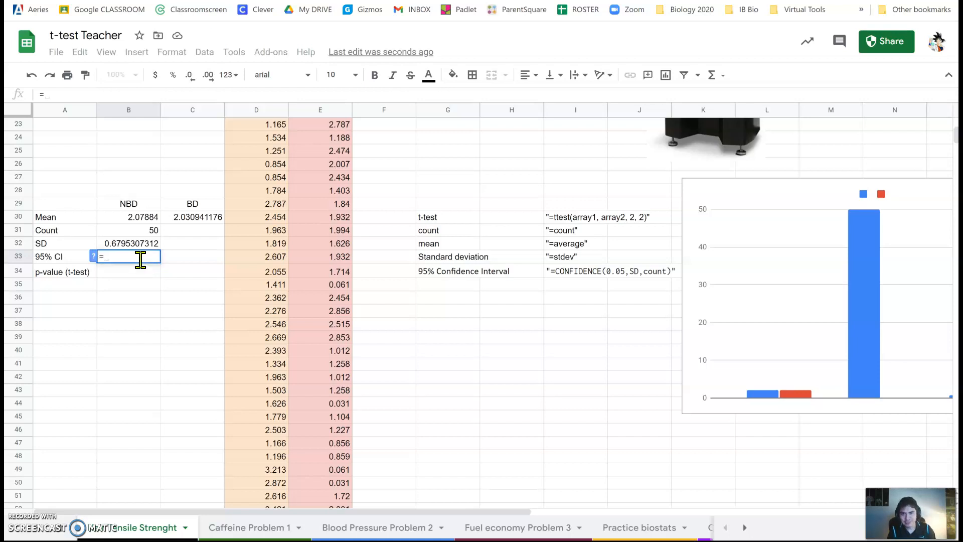
type("confi")
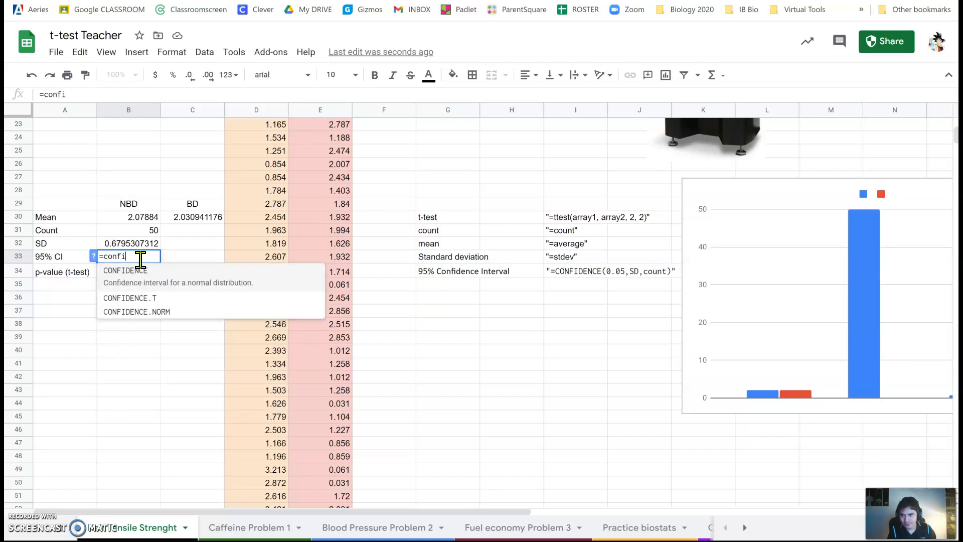
left_click(150, 285)
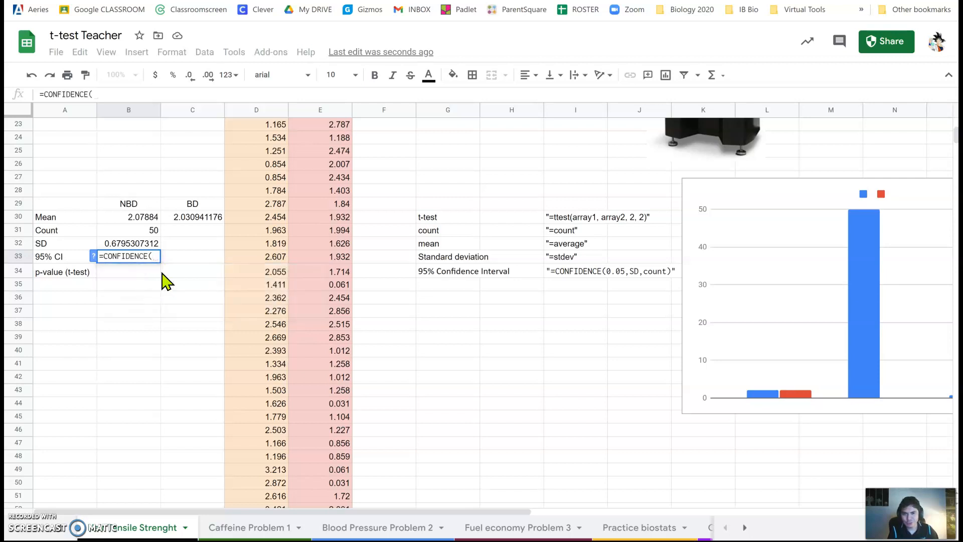
type("0.05")
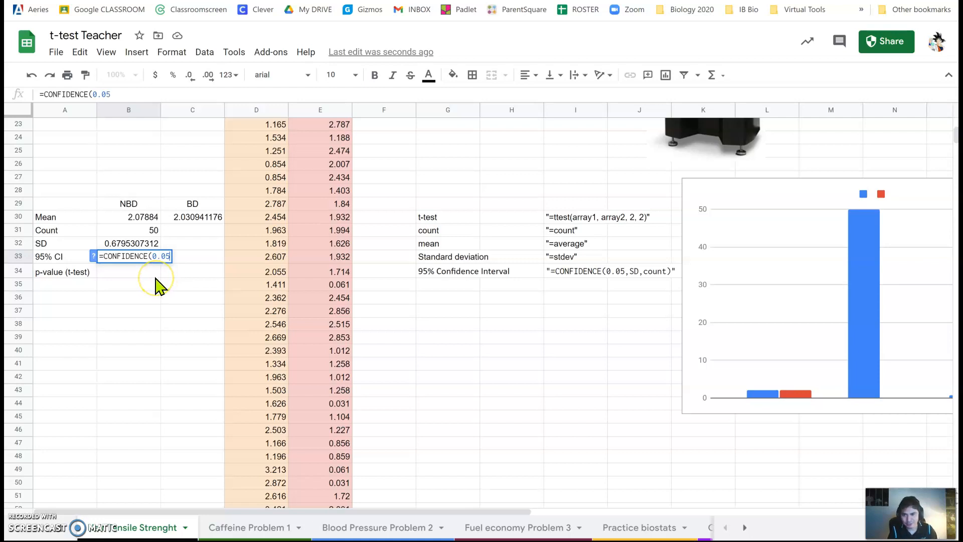
type(",")
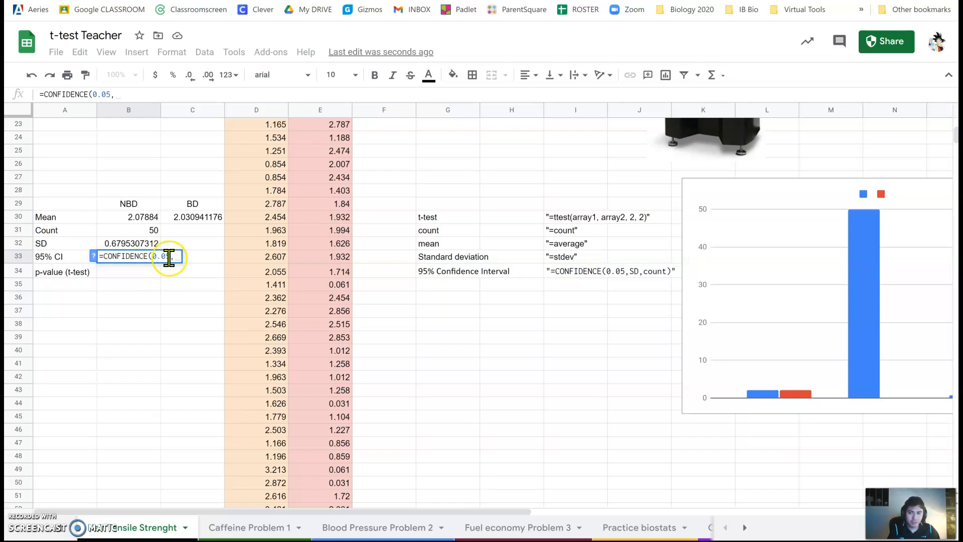
left_click_drag(169, 258, 164, 258)
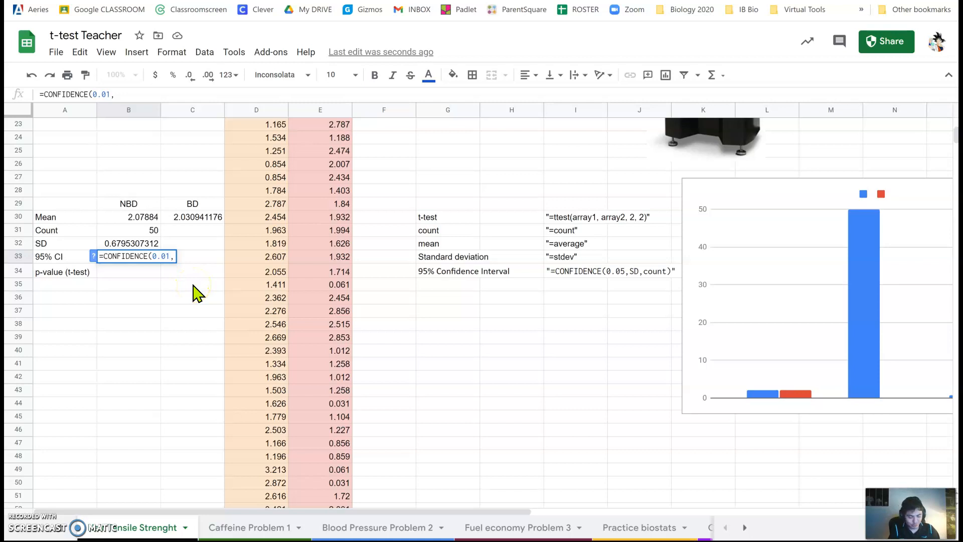
left_click(172, 257)
left_click(174, 257)
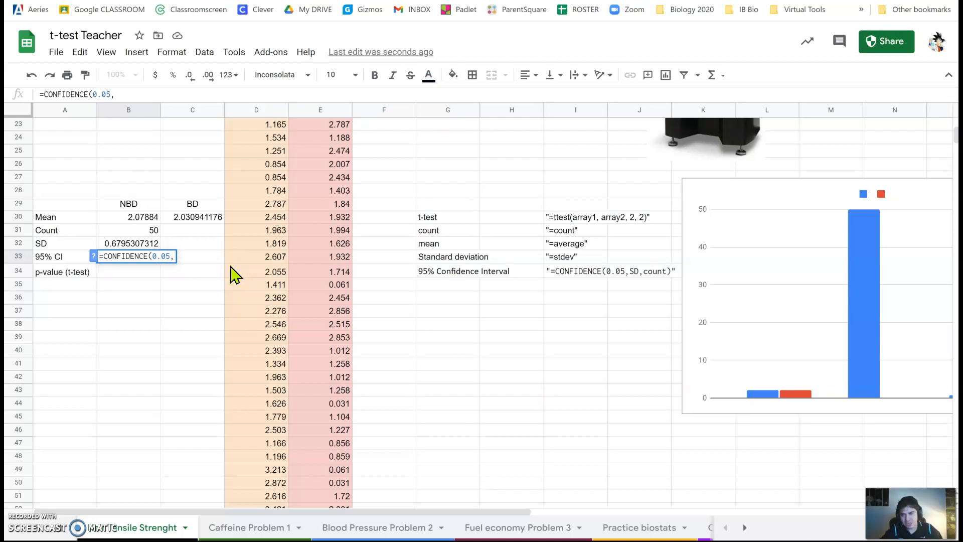
- Complete the confidence interval formula in B33 with SD cell B32 and count cell B31 as the remaining arguments
left_click(138, 243)
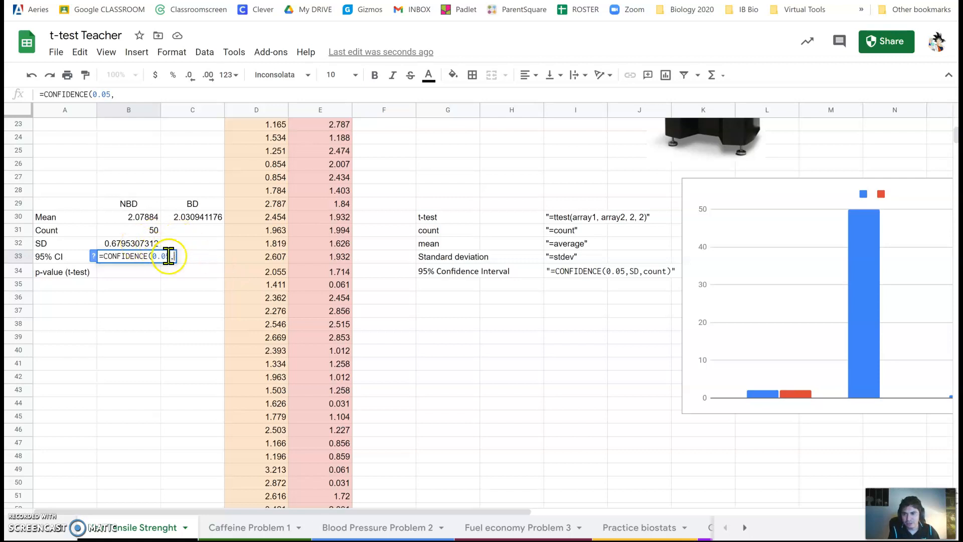
type("B32,")
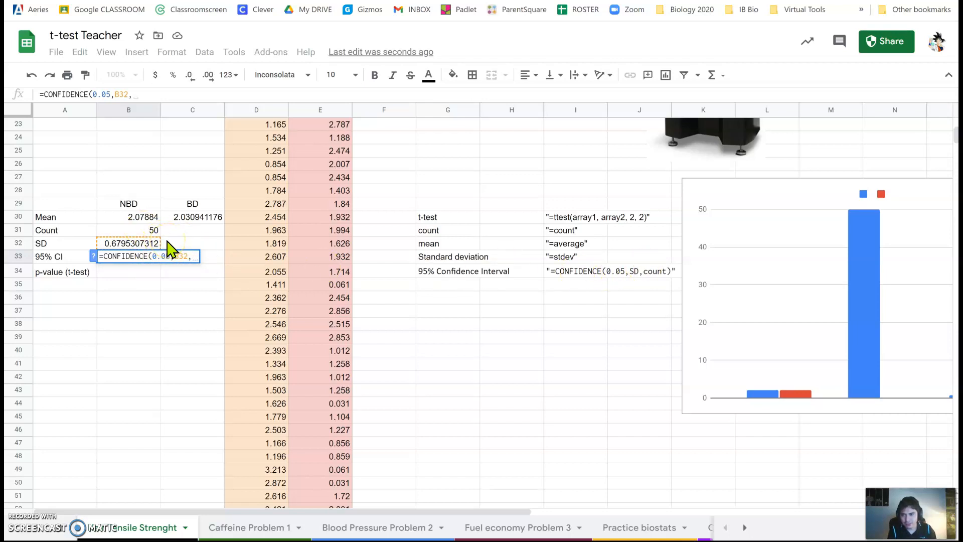
type("B31")
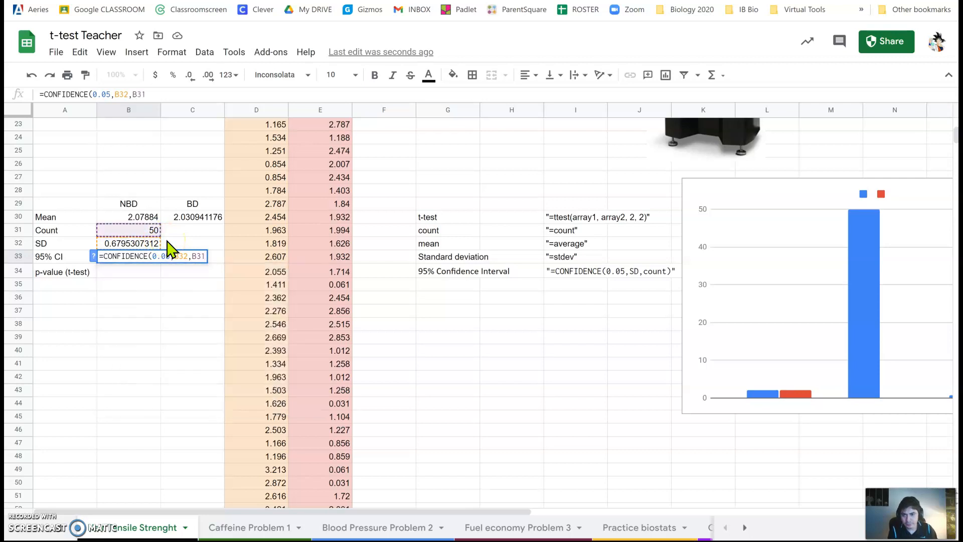
key("Return")
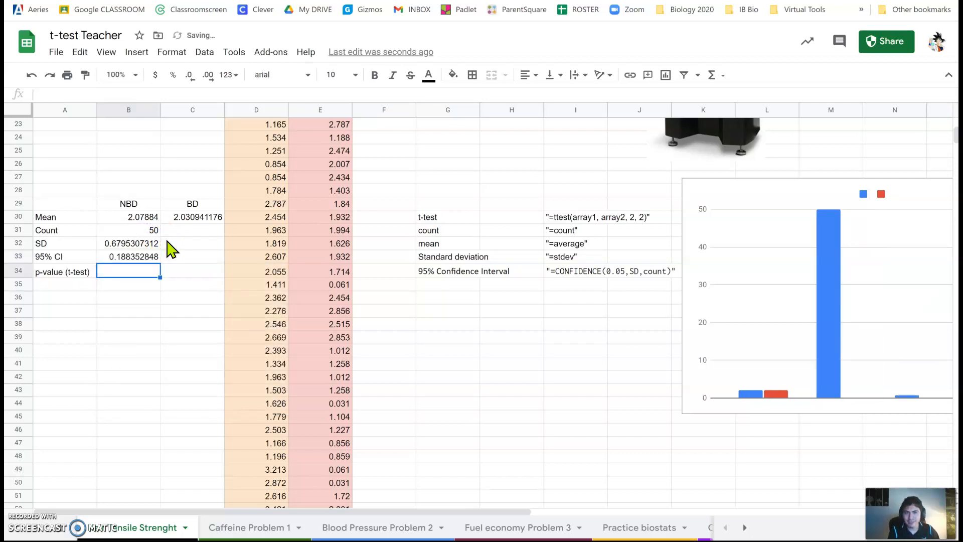
- Move the column chart closer to the statistics table so its upper corner sits around H31
left_click(814, 197)
left_click_drag(814, 196, 673, 232)
left_click(146, 232)
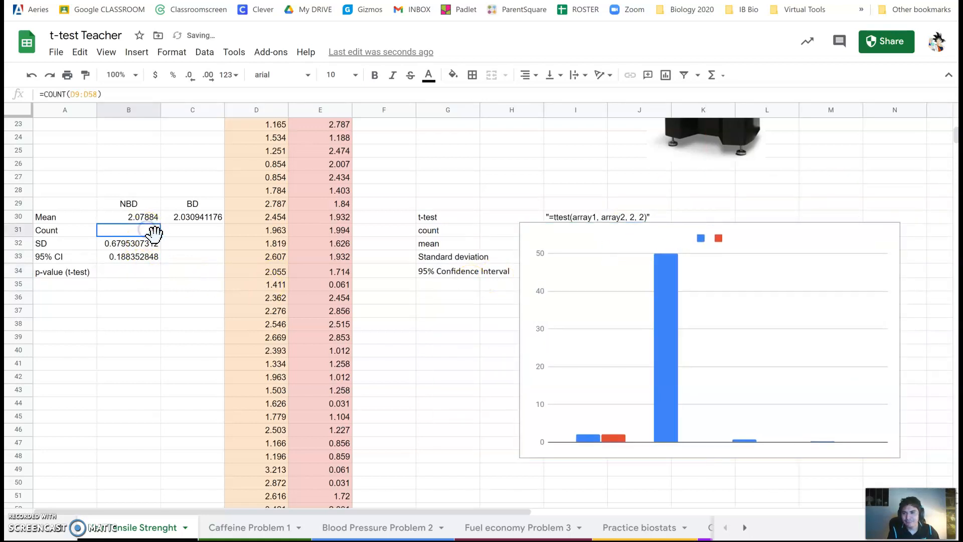
- Copy the count, SD and 95% CI formulas from B31:B33 across to the BD column in C31:C33
left_click(265, 233)
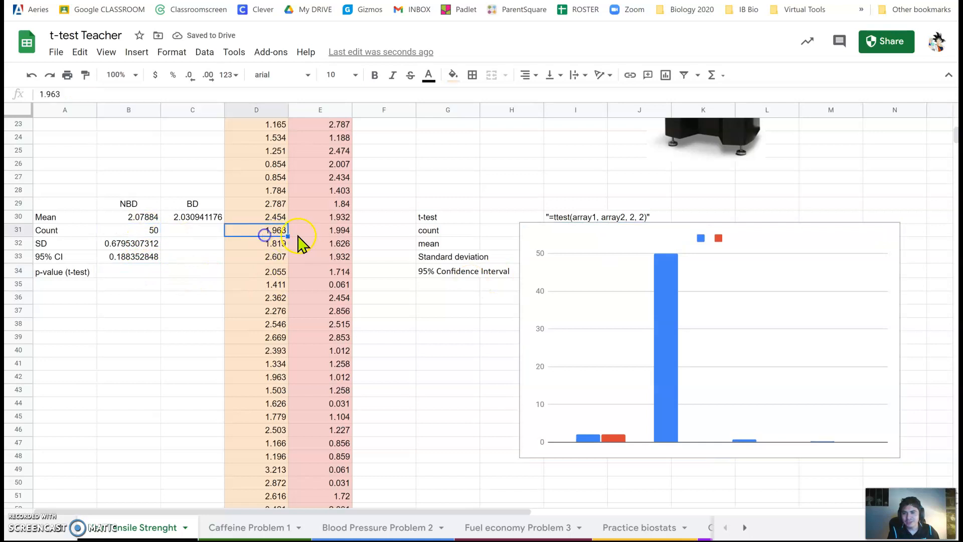
left_click(306, 235)
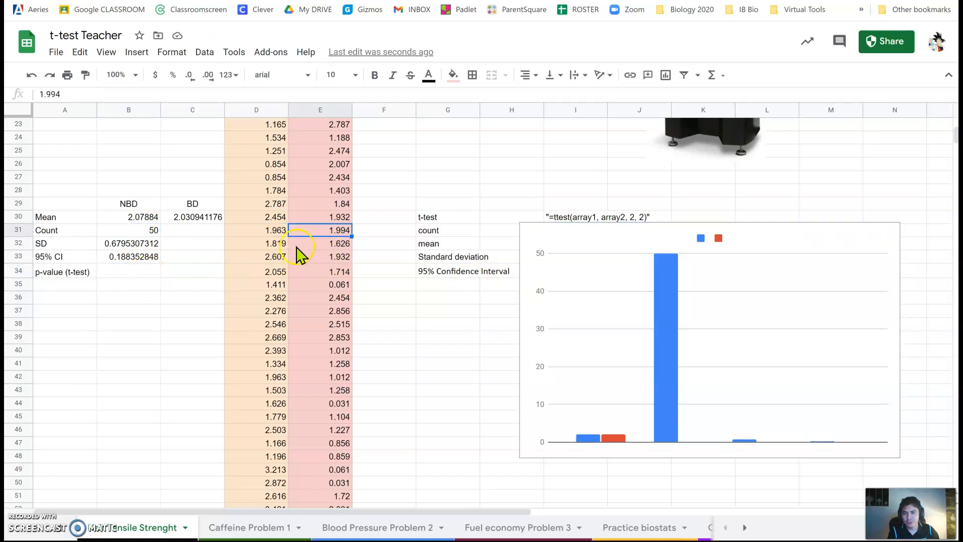
left_click(150, 231)
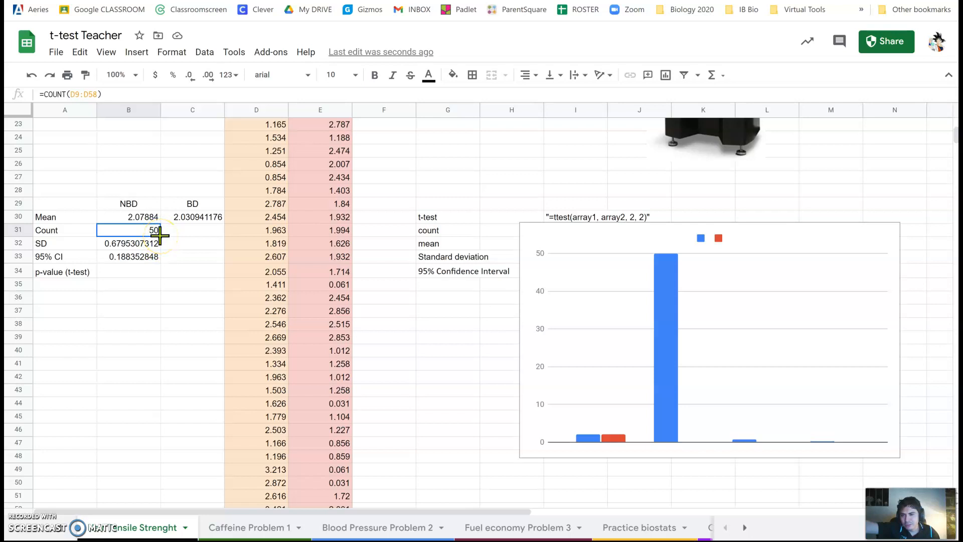
left_click_drag(159, 235, 189, 238)
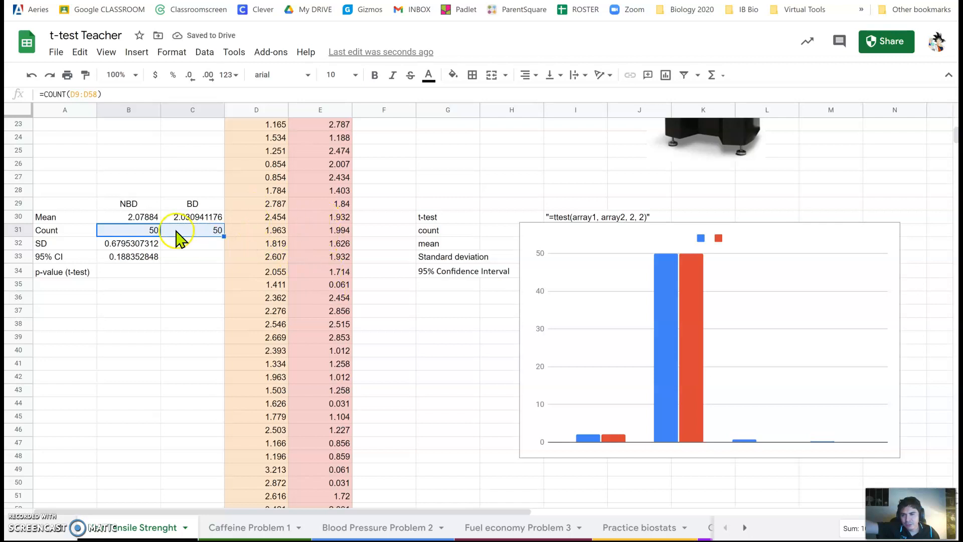
left_click(149, 244)
left_click_drag(161, 249, 189, 258)
left_click_drag(146, 231, 150, 263)
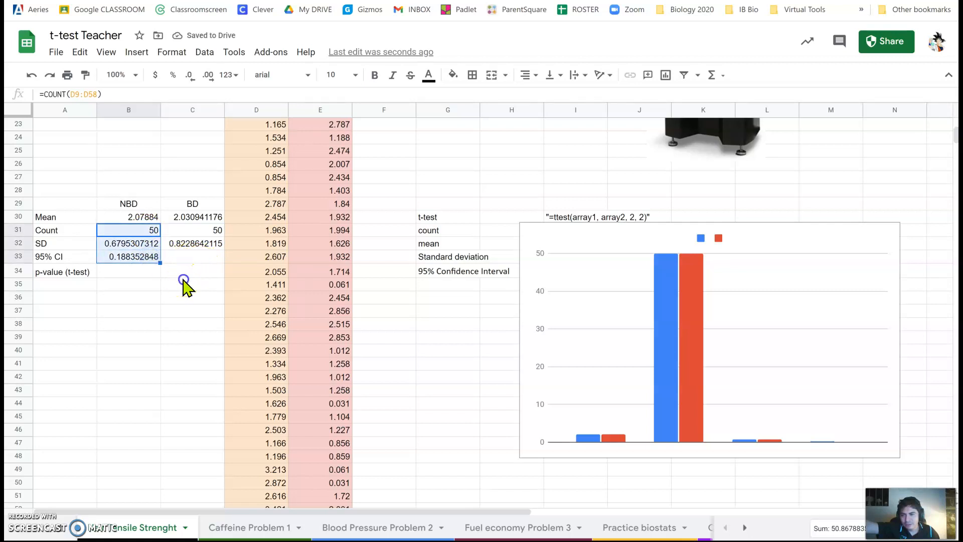
left_click(188, 274)
left_click(156, 259)
left_click_drag(160, 263, 180, 260)
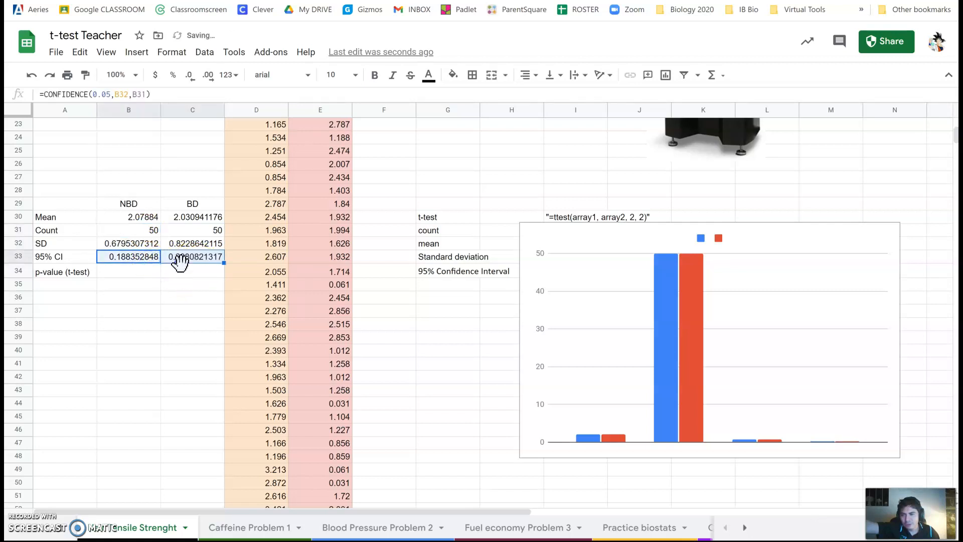
- Fill the NBD and BD statistics cells B30:C33 with light gray
left_click_drag(138, 218, 172, 256)
left_click(454, 77)
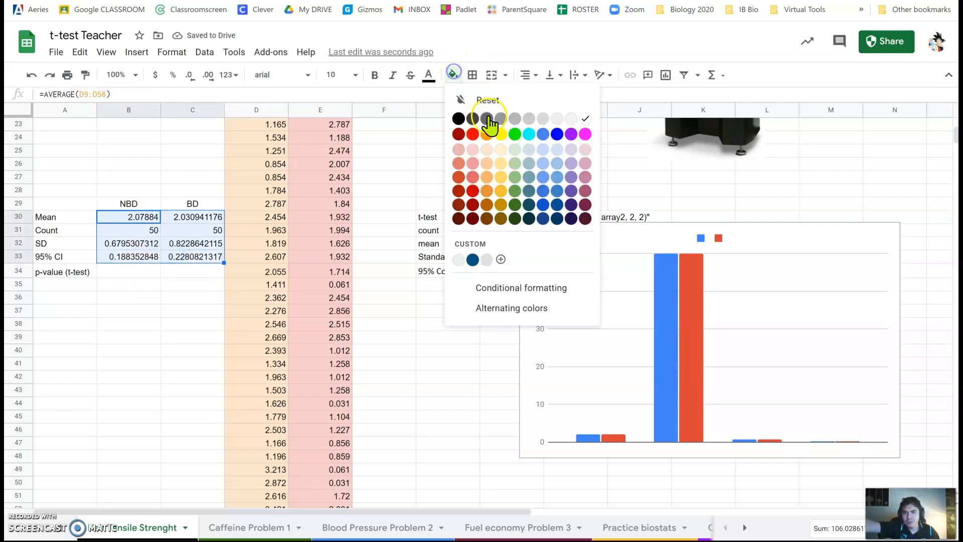
left_click(554, 119)
left_click(189, 293)
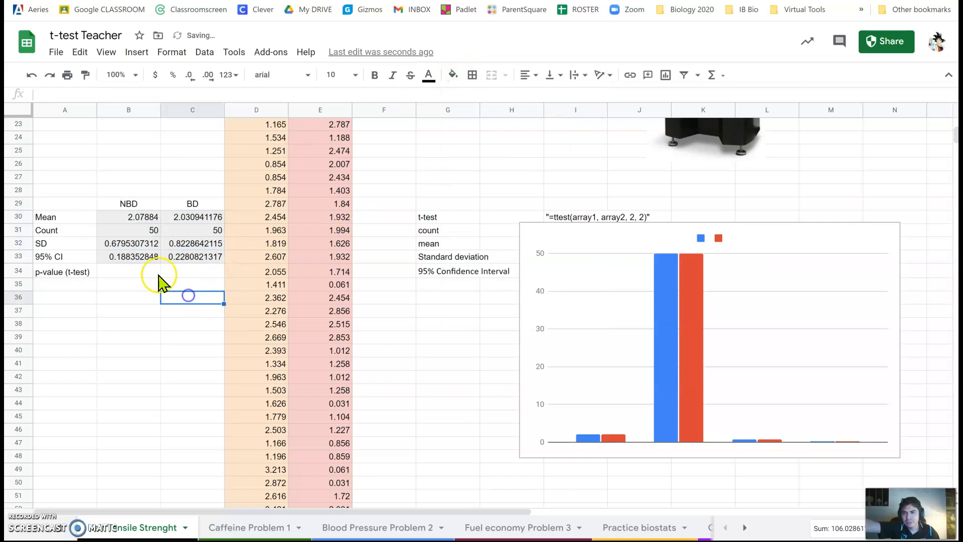
- Fill the p-value cell B34 with yellow
left_click(141, 272)
left_click(456, 75)
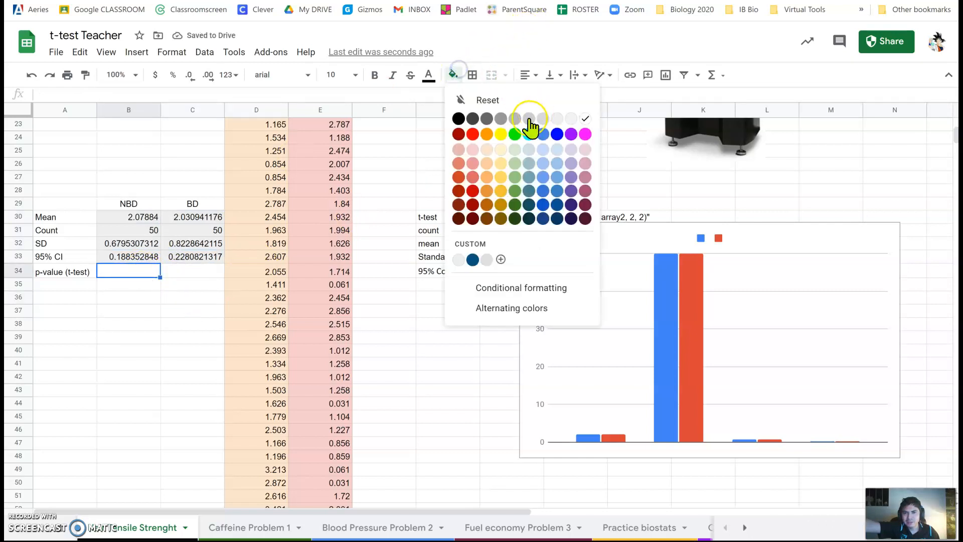
left_click(501, 134)
left_click(122, 323)
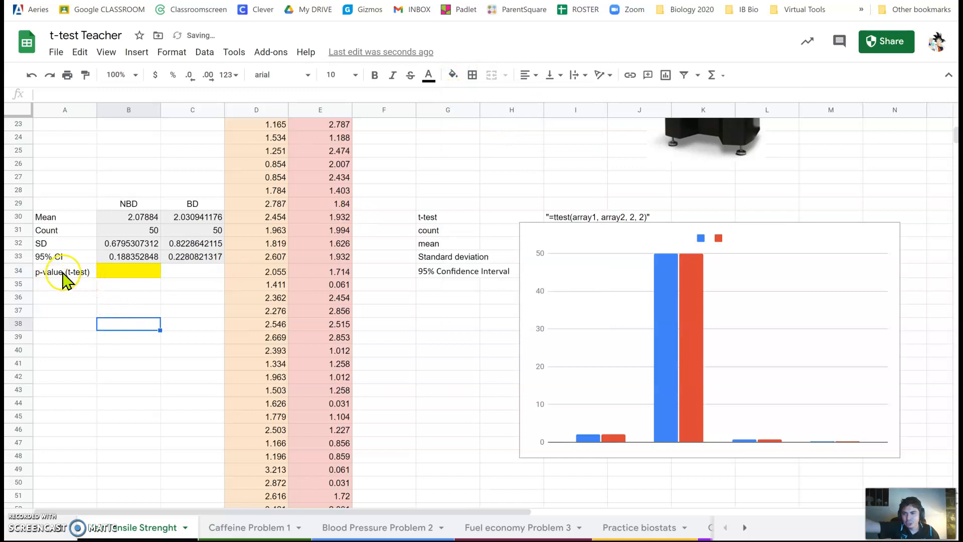
- Review the hair breaking-force data, the NBD and BD statistics in B30:C33, and the t-test formula note in I30
left_click(132, 274)
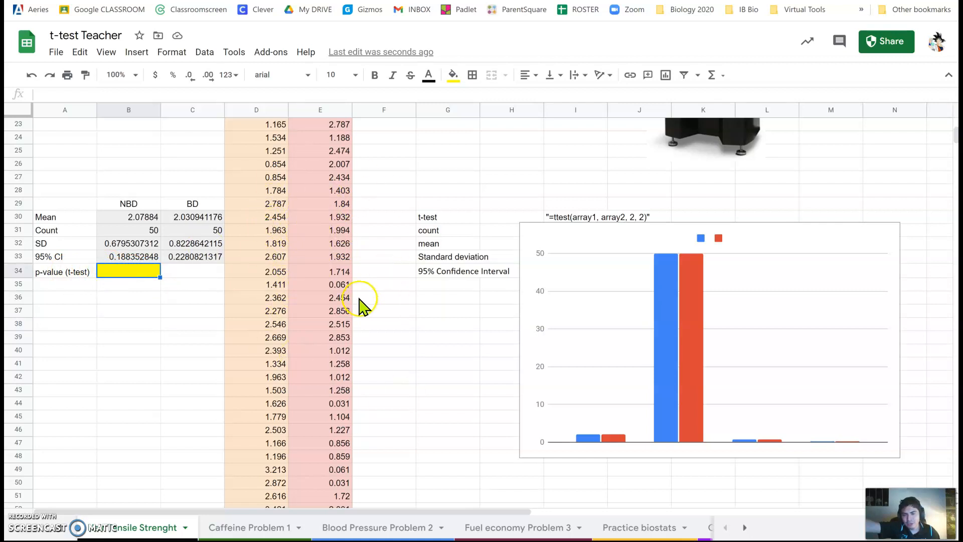
scroll(271, 221, "up", 6)
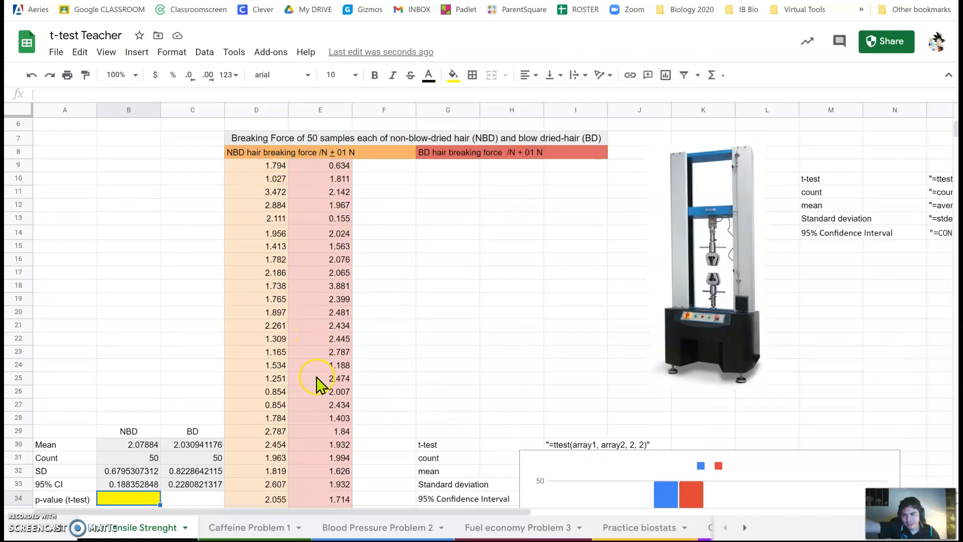
scroll(237, 389, "down", 4)
left_click_drag(141, 298, 143, 325)
left_click_drag(211, 297, 211, 332)
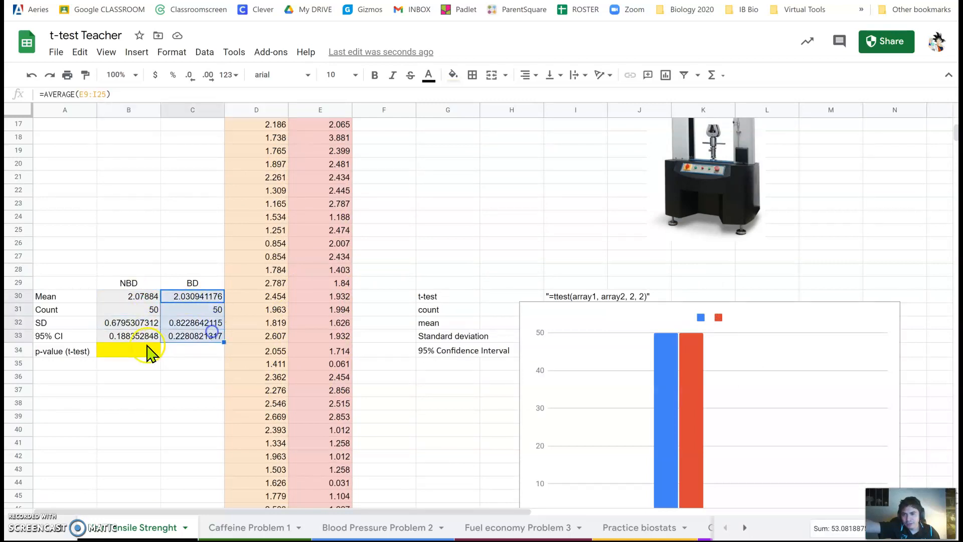
left_click(135, 348)
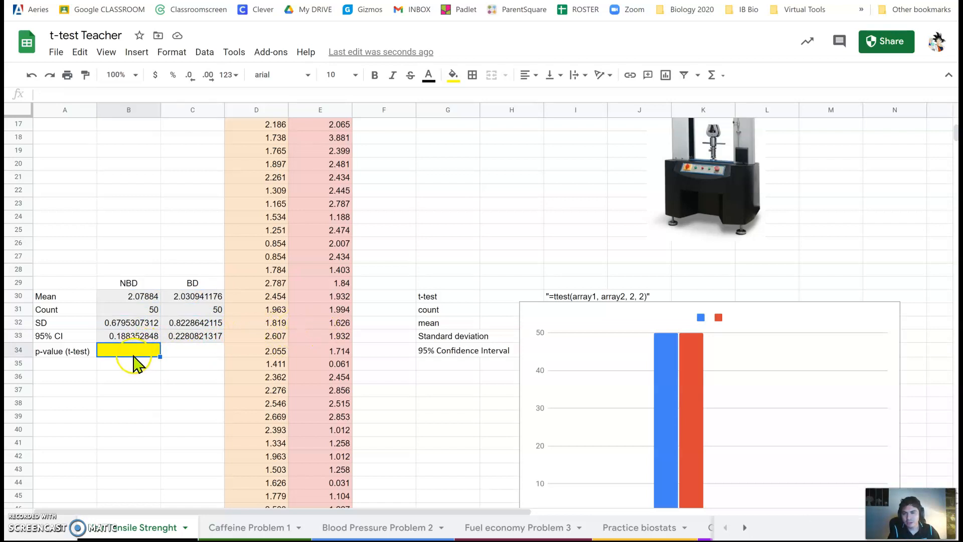
left_click(617, 310)
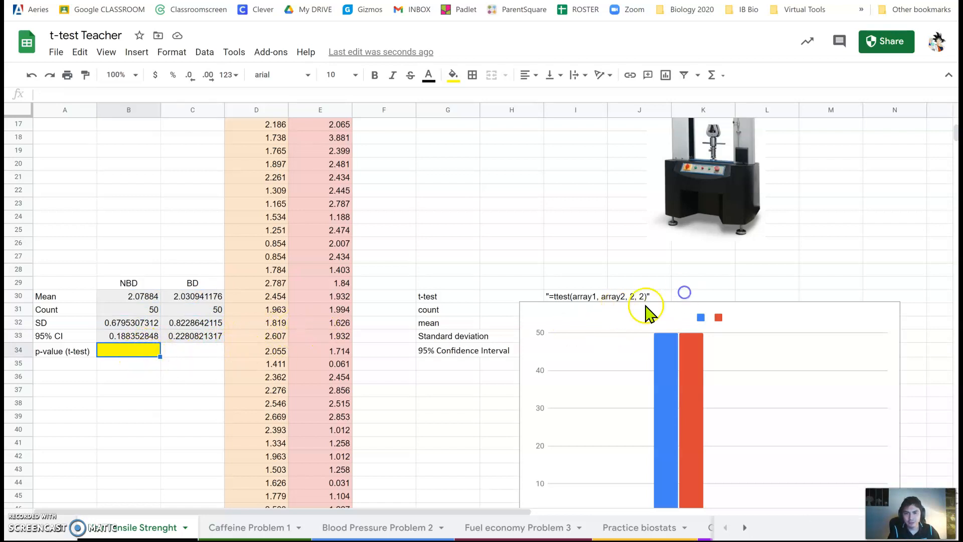
left_click(613, 324)
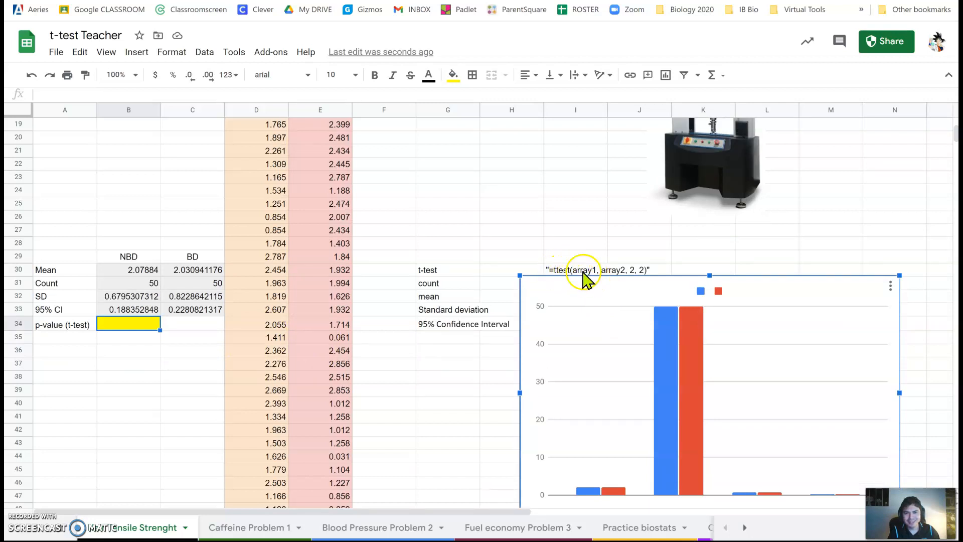
- Enter the formula =TTEST(D9:D58,E9:E58,2,2) in the p-value cell B34
left_click(117, 324)
type("=")
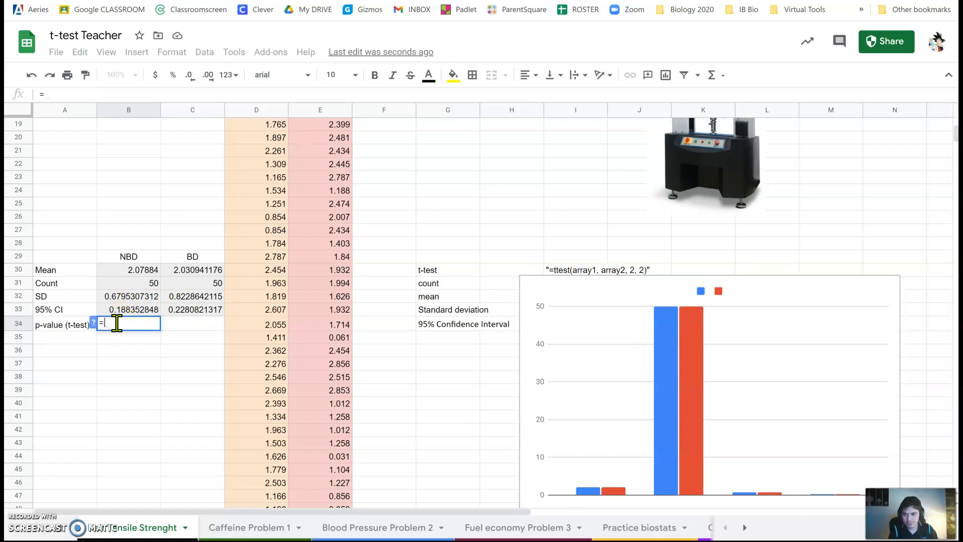
type("ttest")
key("Tab")
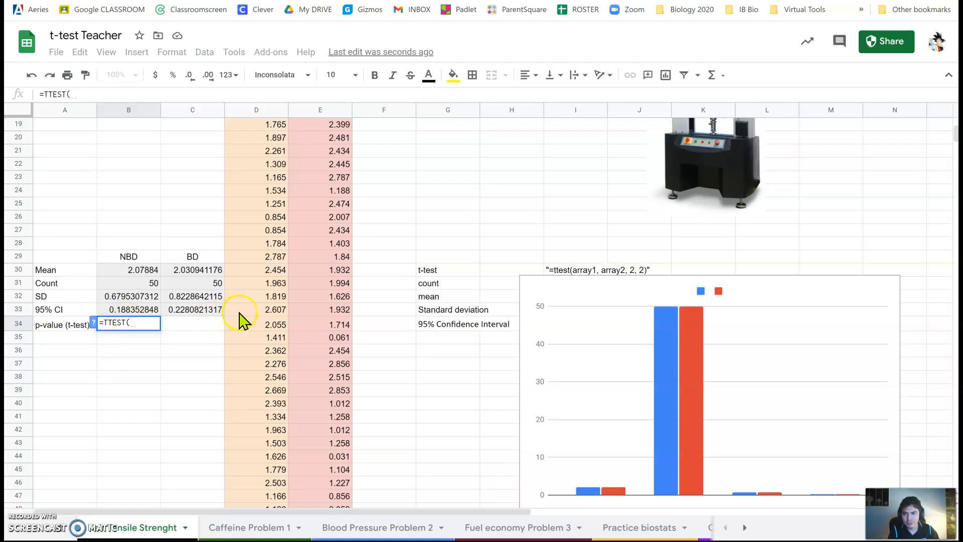
type("D9")
type("58")
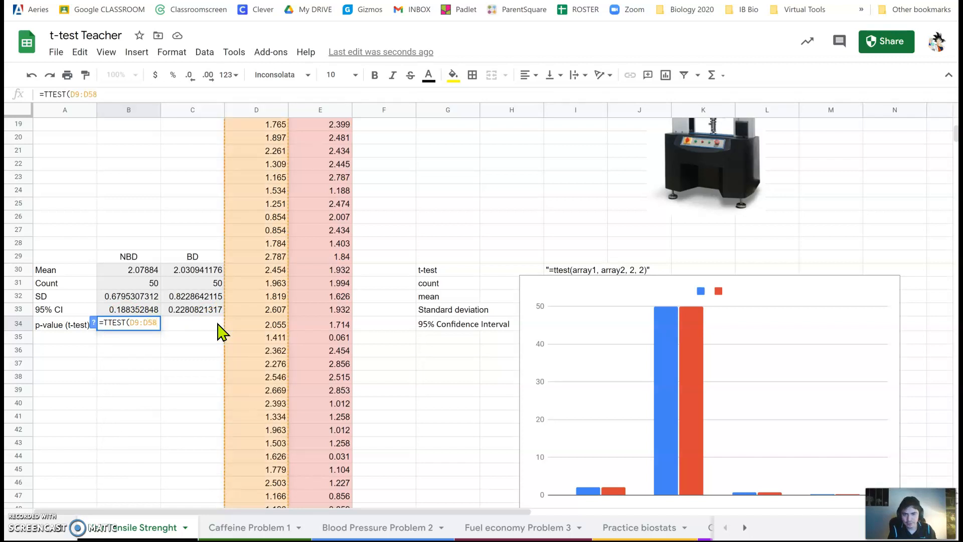
type(",")
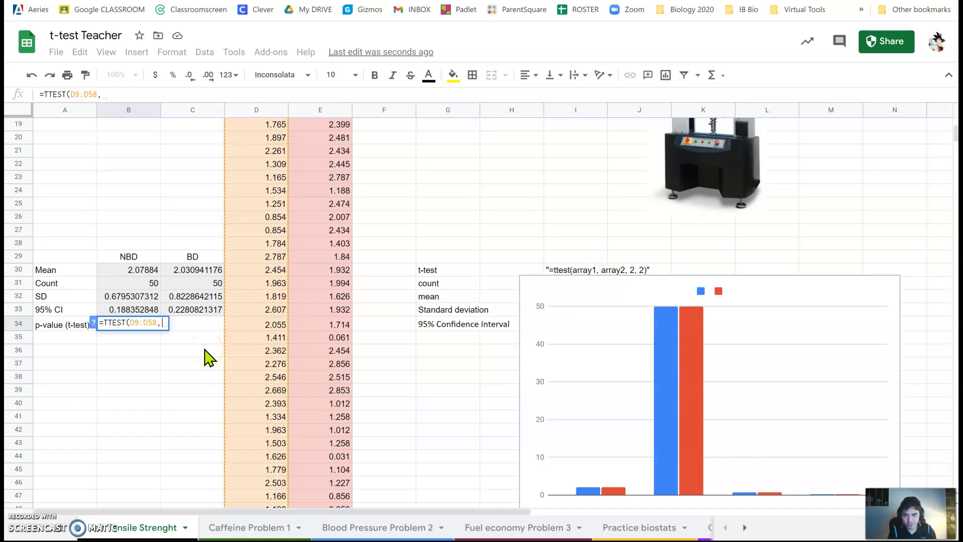
type("E9")
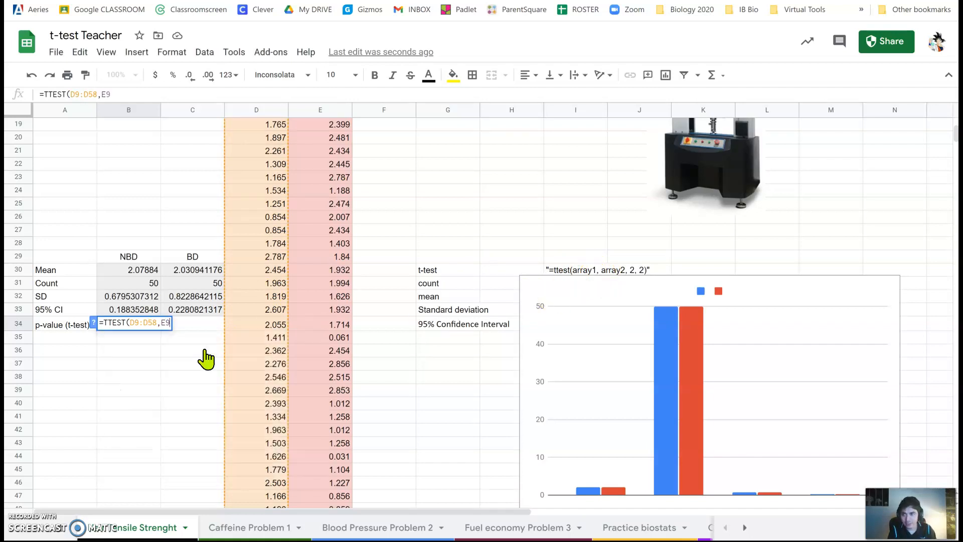
type(":")
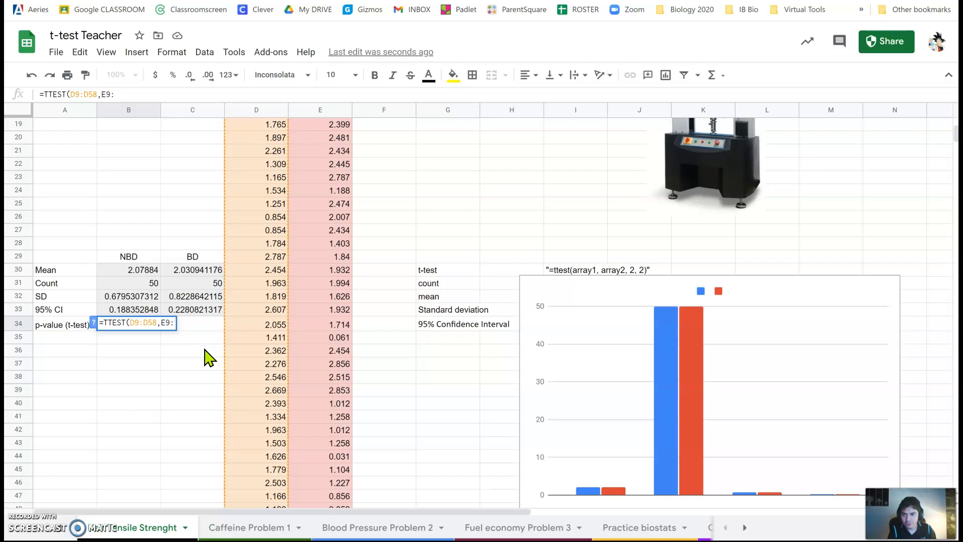
type("E58")
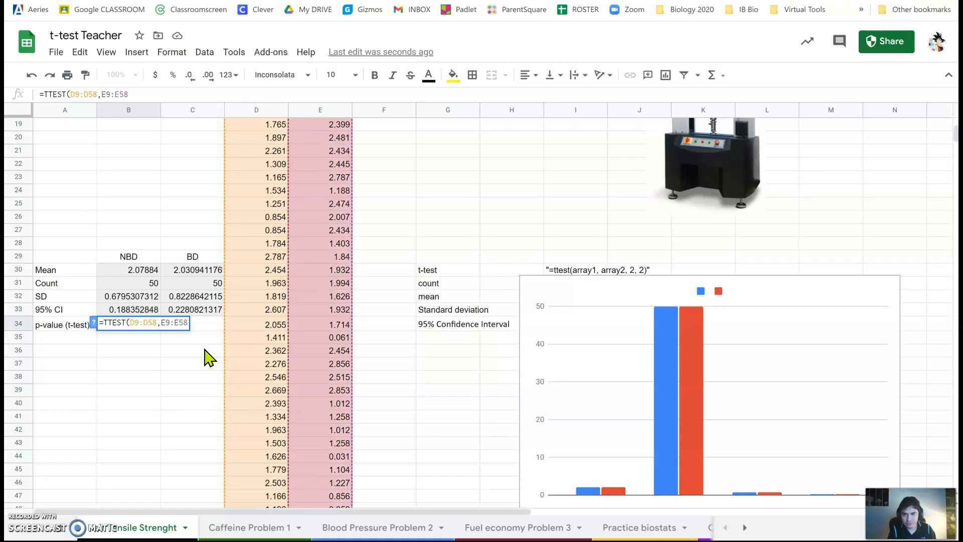
type(",2")
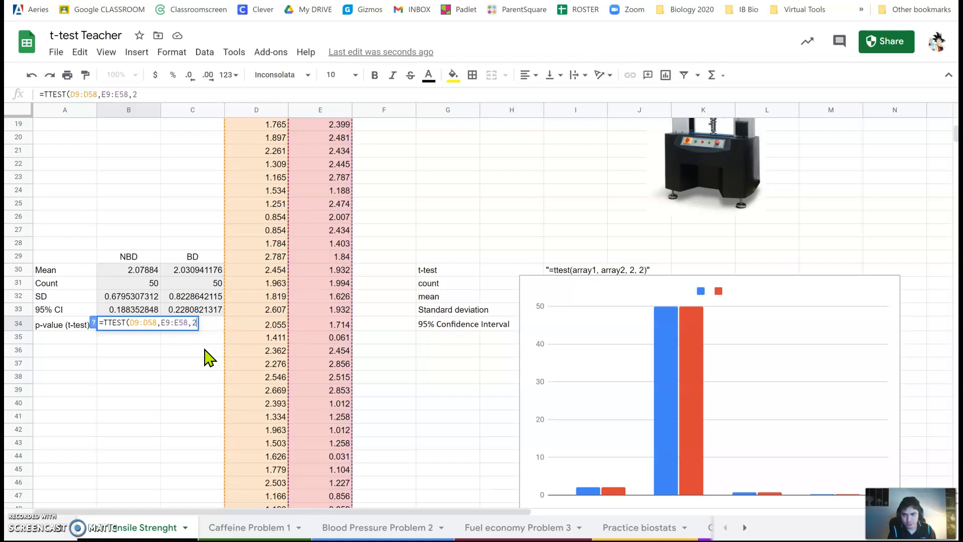
type(",2")
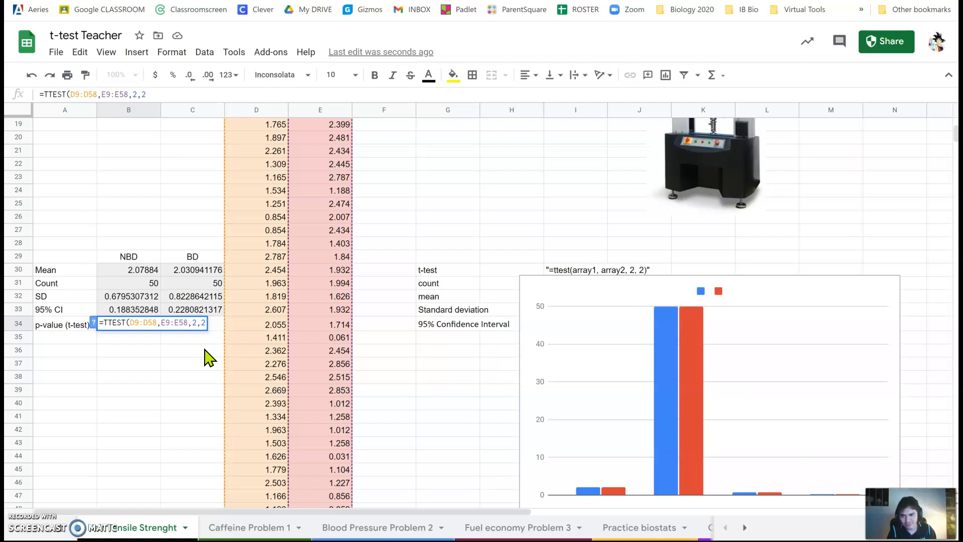
key("Return")
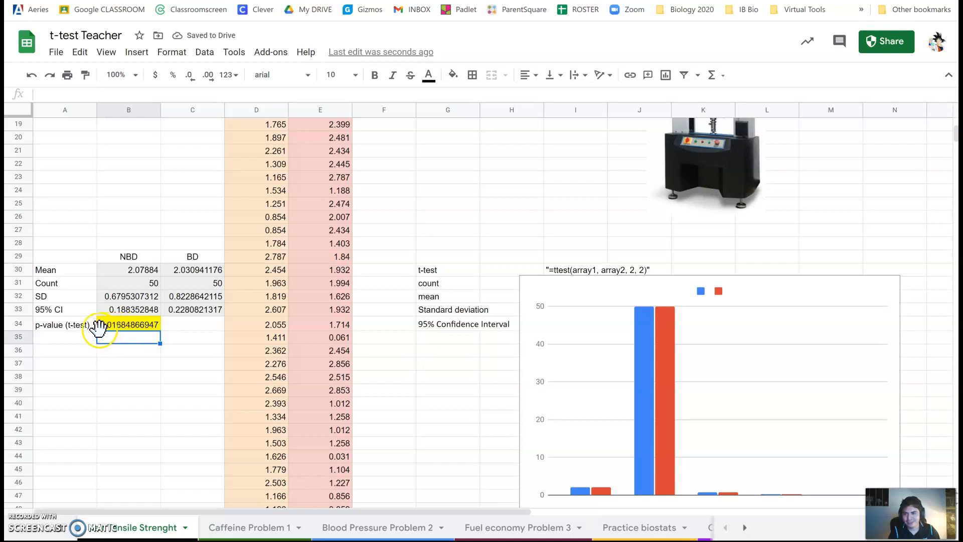
- Move the chart up beside the BD data so it starts at column F near row 25, and open it for editing
left_click(752, 294)
left_click_drag(753, 295, 584, 211)
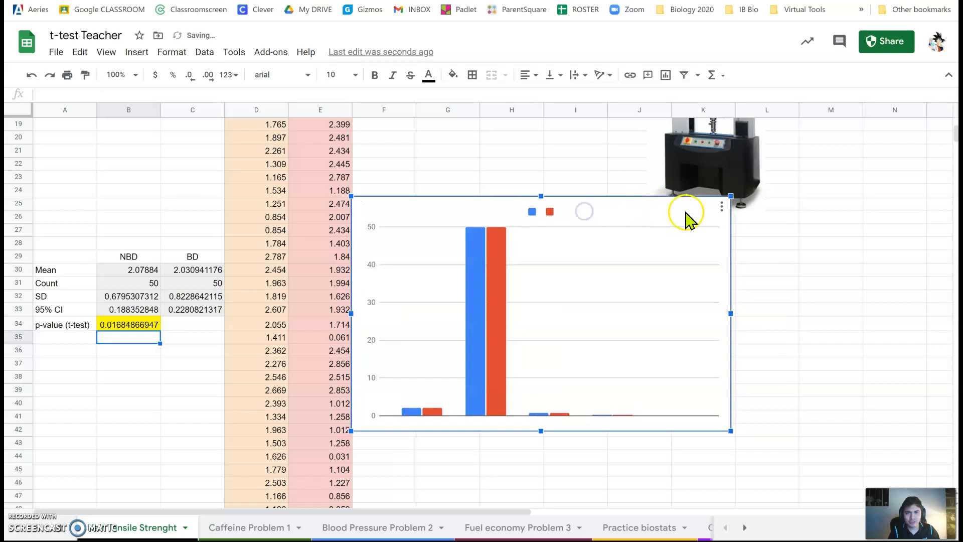
left_click(722, 206)
left_click(671, 228)
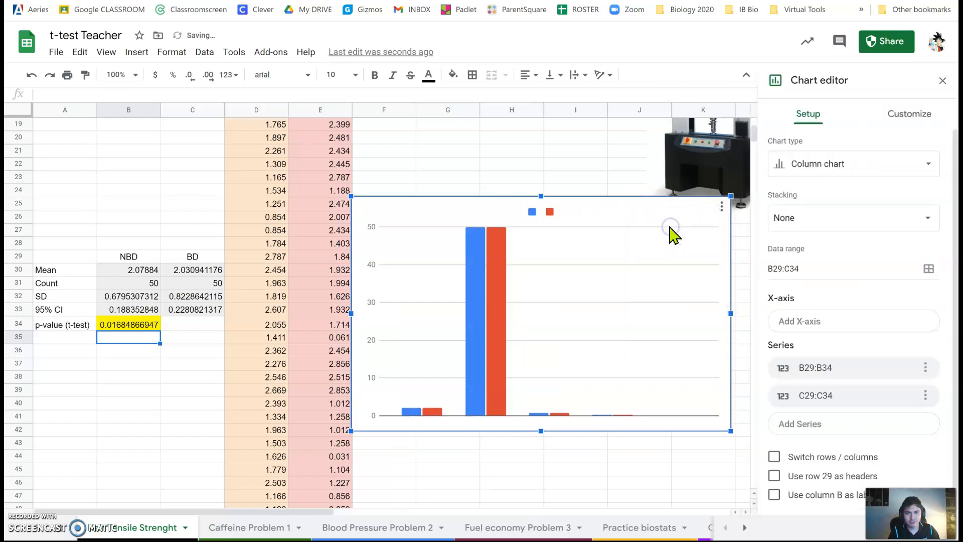
- Set the chart title to "Breaking Force of non-blow-dried hair (NBD) vs blow-dried hair (BD)"
left_click(893, 118)
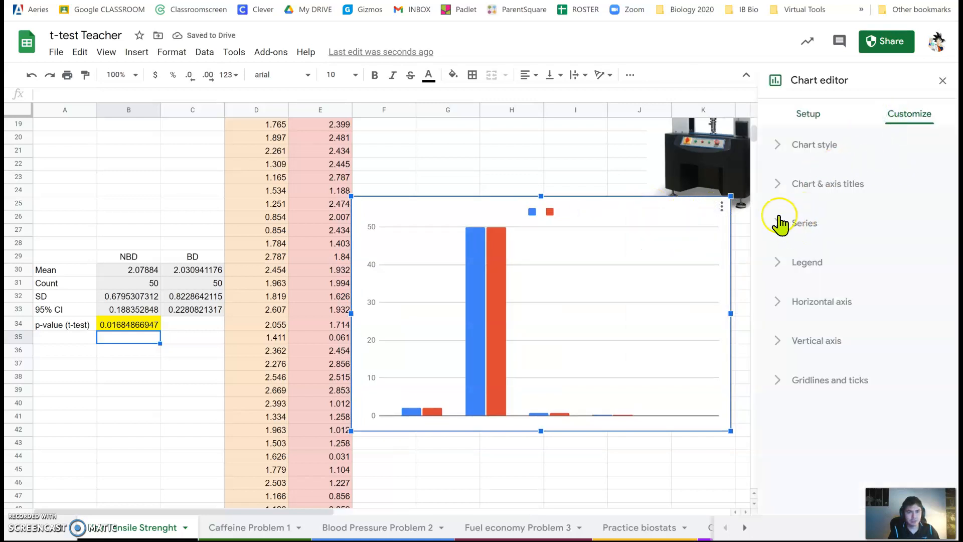
left_click(778, 186)
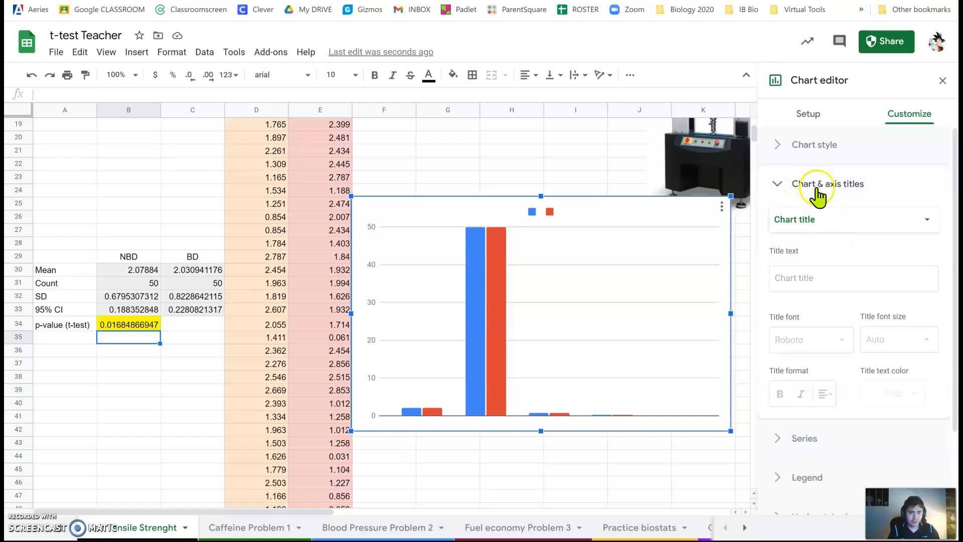
left_click(802, 270)
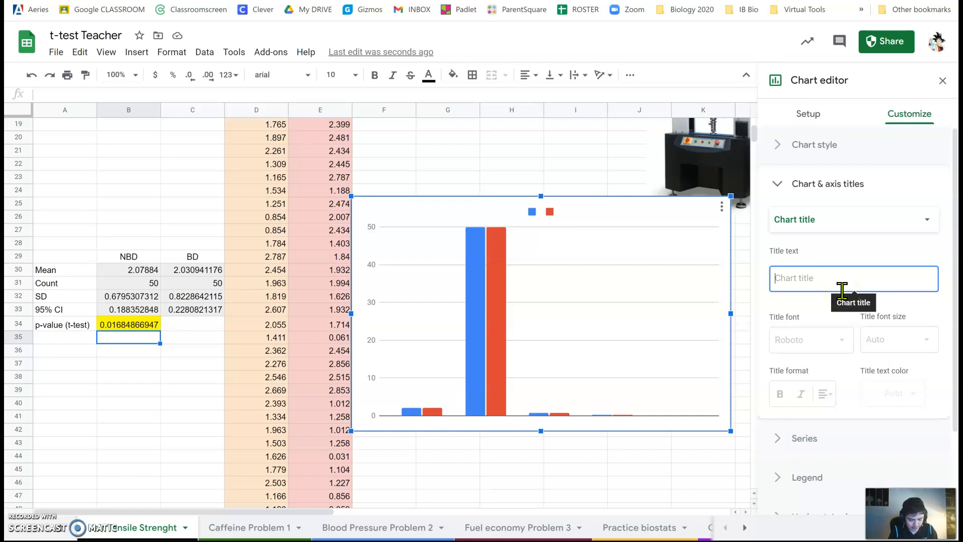
scroll(416, 258, "up", 5)
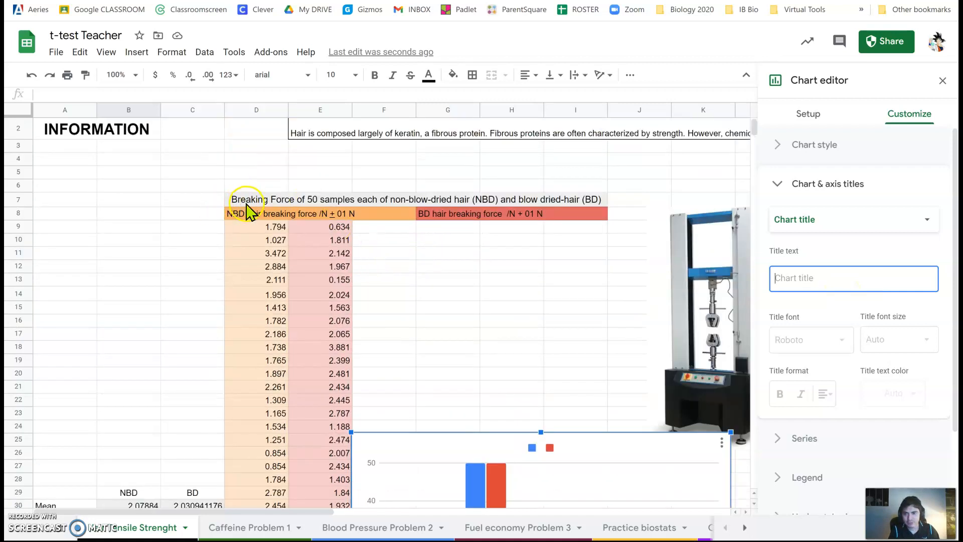
scroll(250, 210, "up", 1)
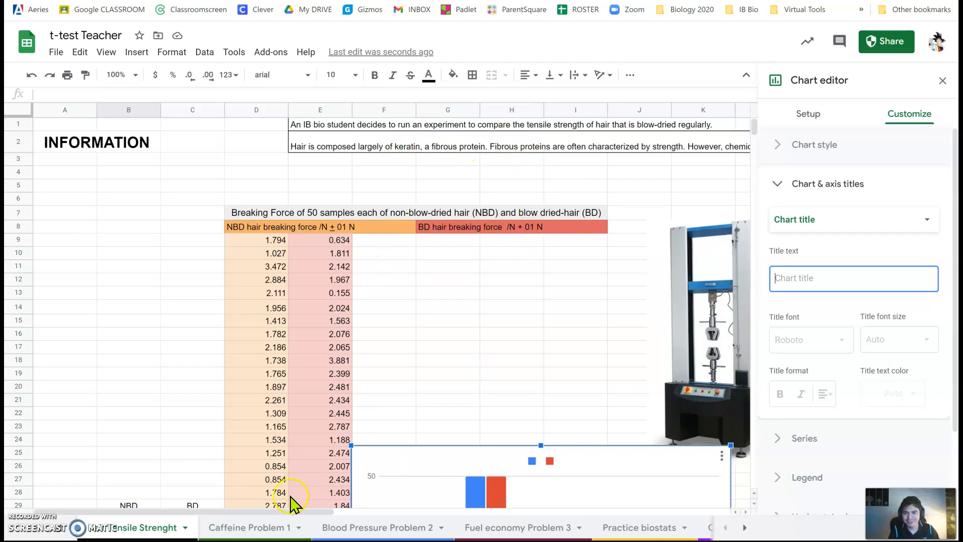
left_click_drag(291, 513, 427, 514)
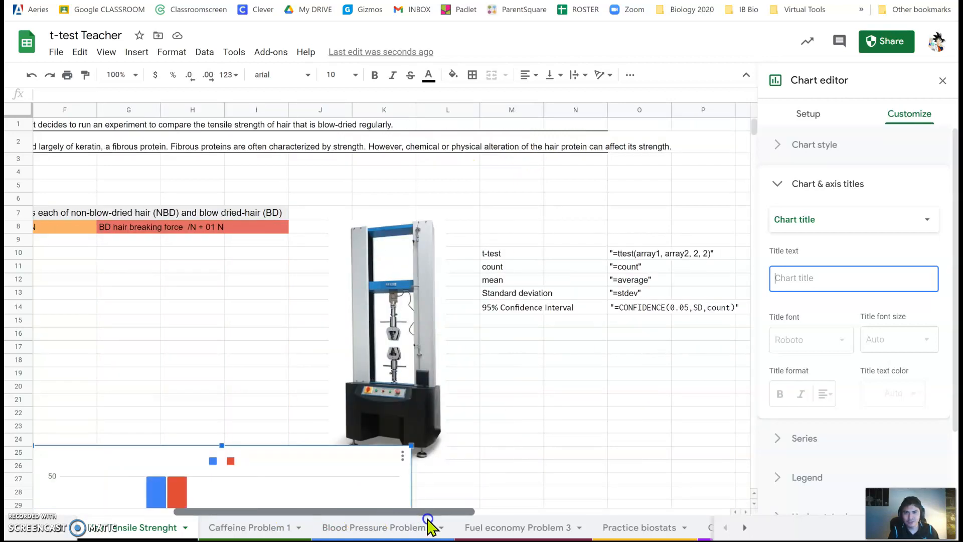
left_click_drag(427, 518, 281, 521)
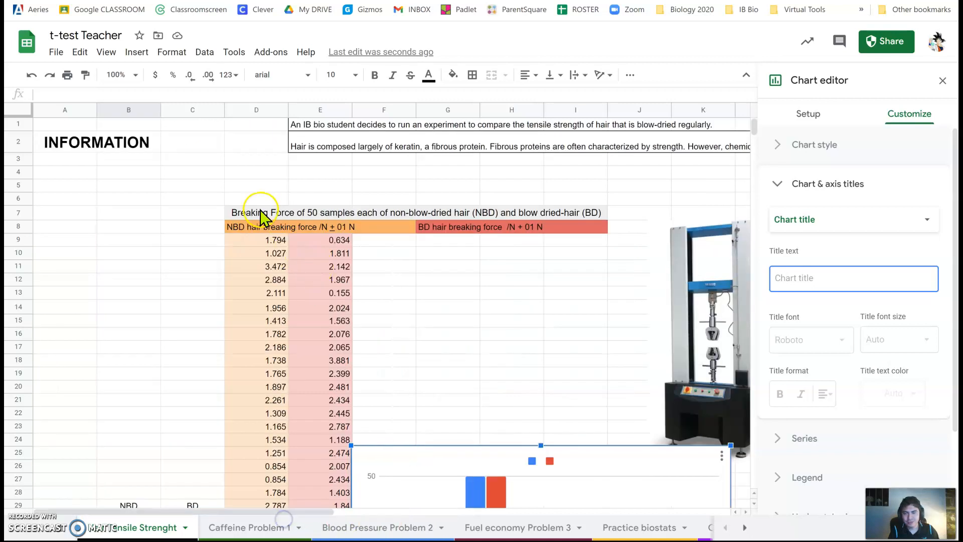
scroll(382, 246, "down", 3)
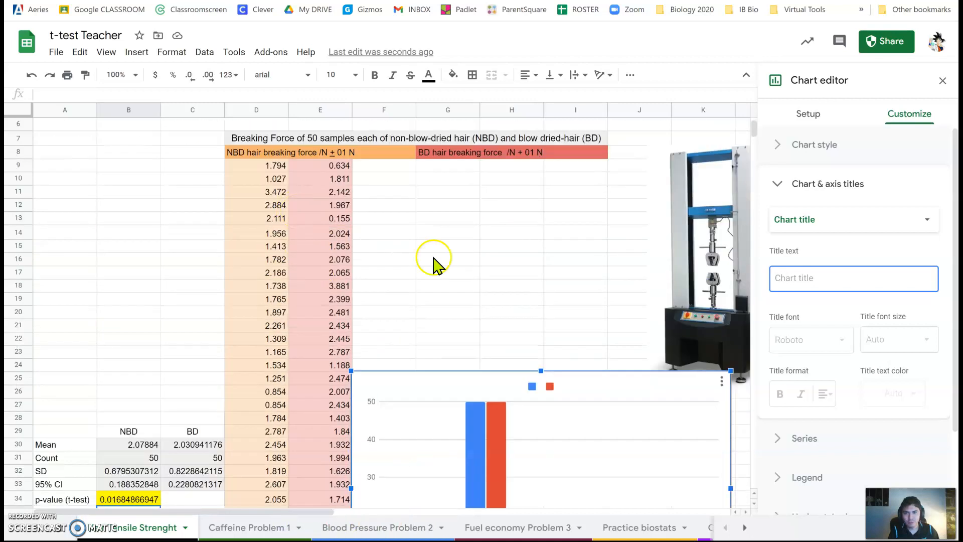
type("Breaking")
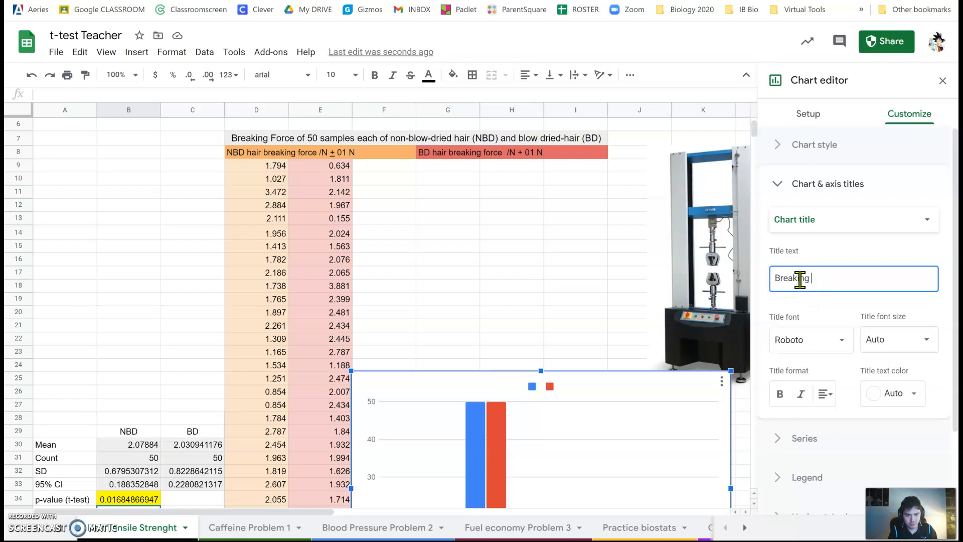
type(" Force of ")
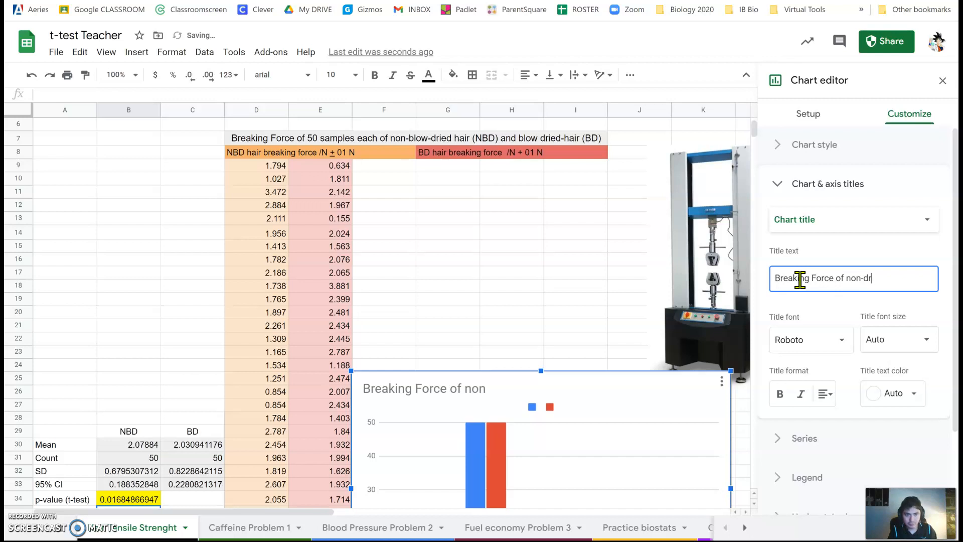
type("non-blowdried hair (NBD) vs blow-dried hair (BD")
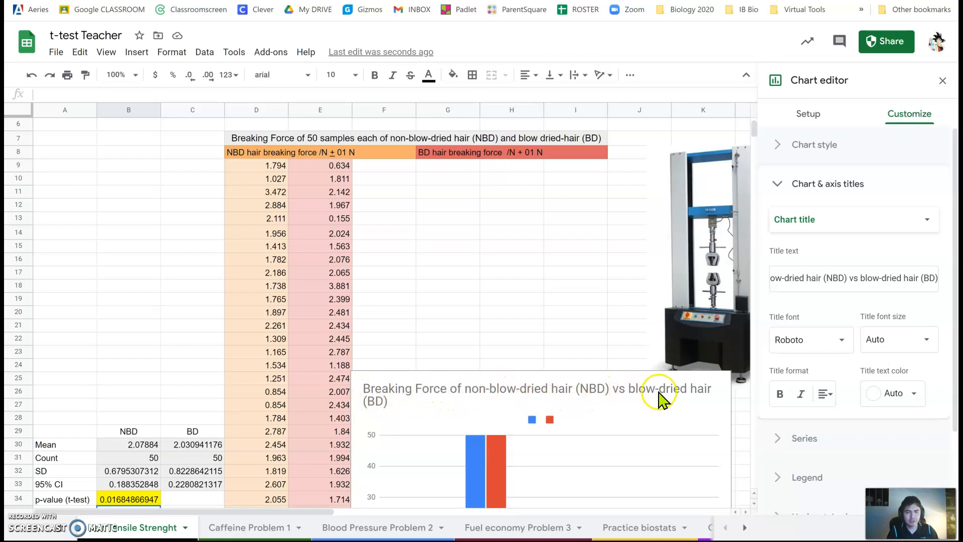
- Restrict the chart to the NBD and BD means in B29:C30, with the row 29 headers as series names
scroll(580, 409, "down", 5)
scroll(581, 409, "up", 1)
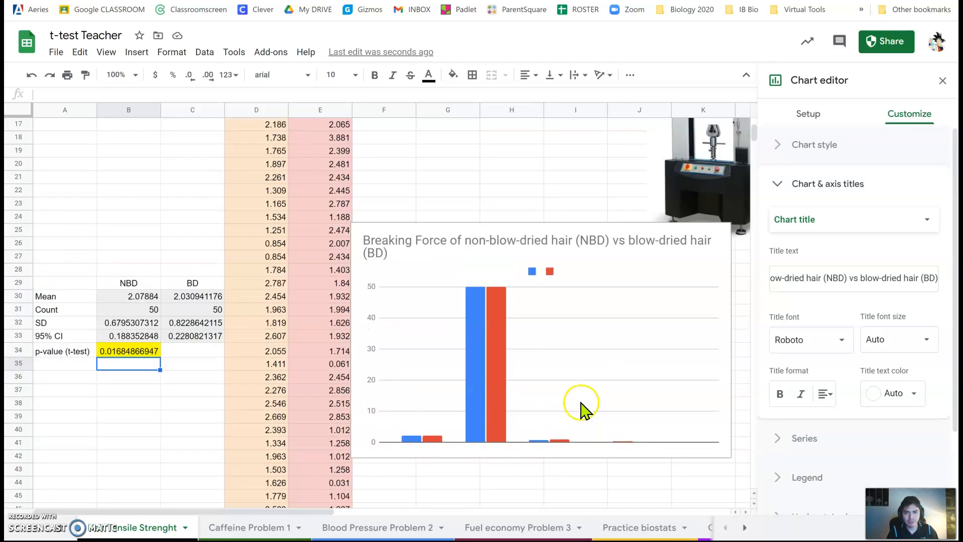
left_click(813, 117)
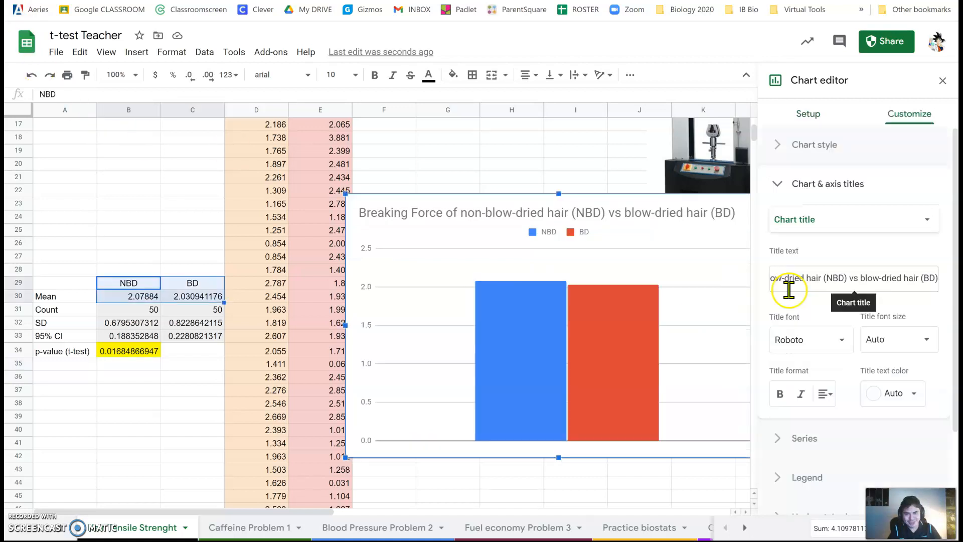
- Set the chart's vertical axis title to "Mean breaking force /N"
left_click(408, 211)
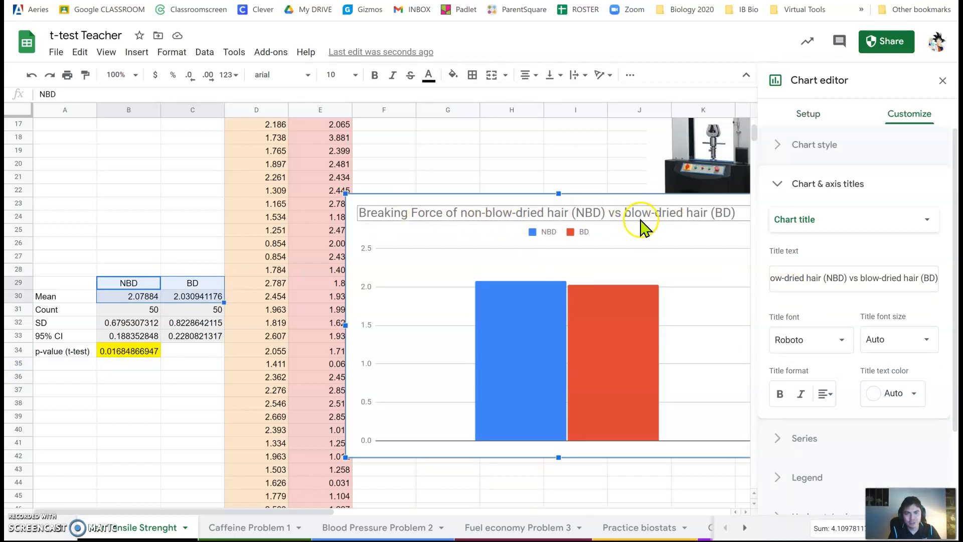
left_click(828, 220)
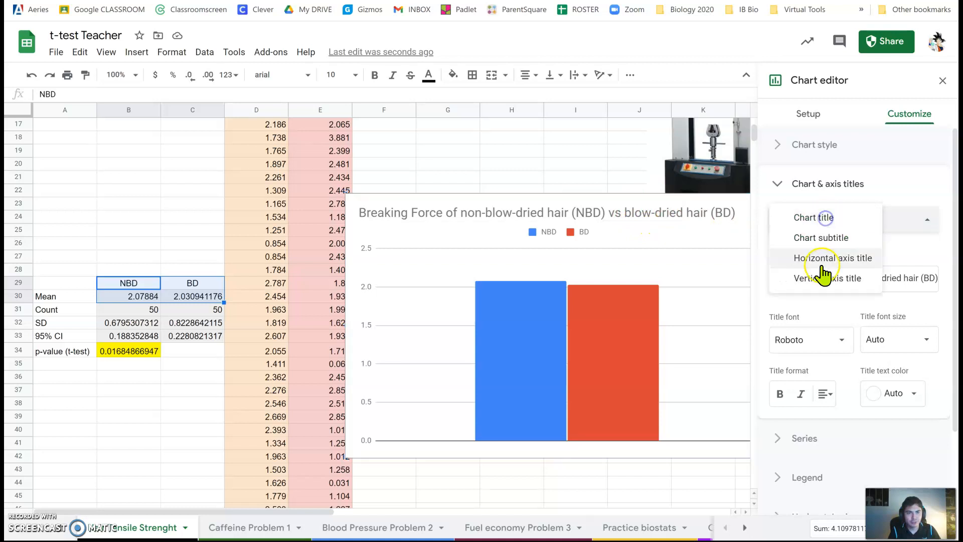
left_click(821, 277)
left_click(818, 275)
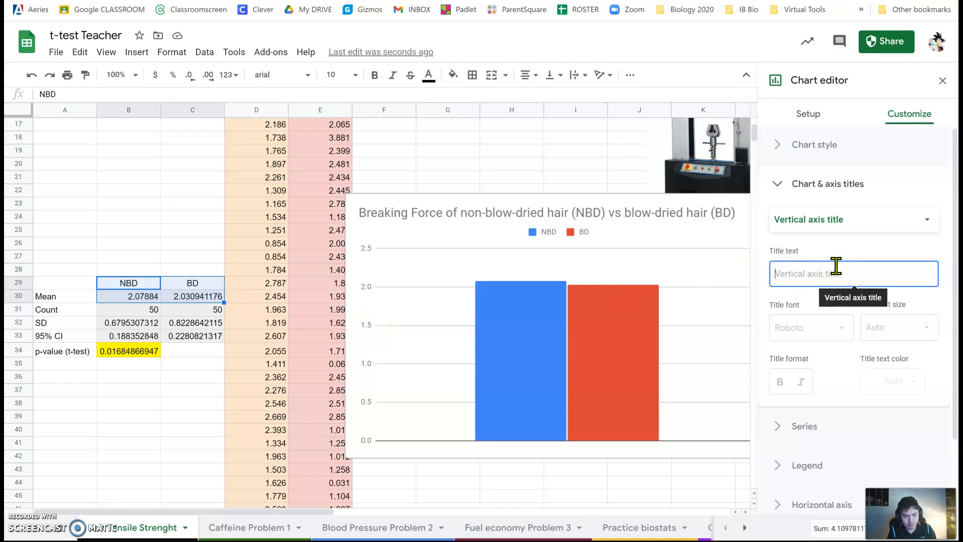
type("Mean breaking force /N")
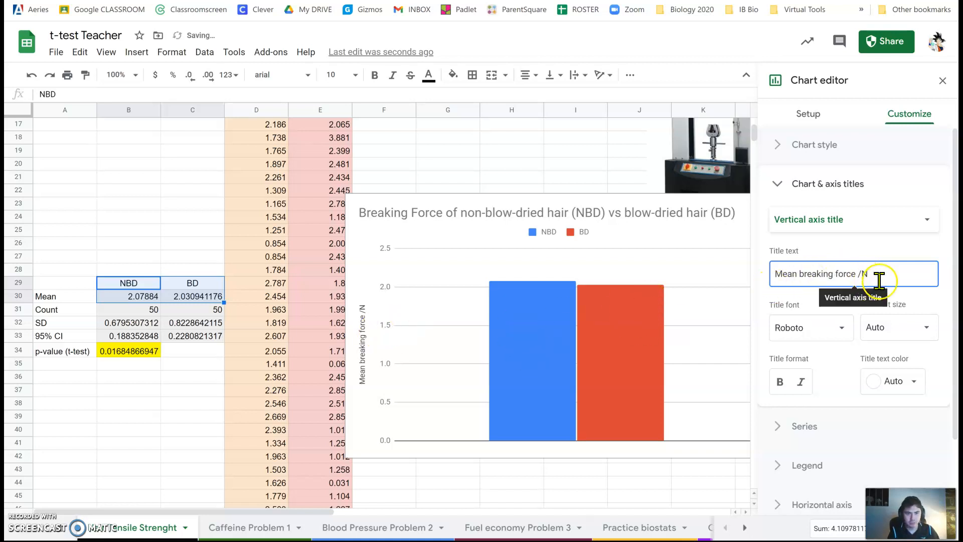
left_click(779, 184)
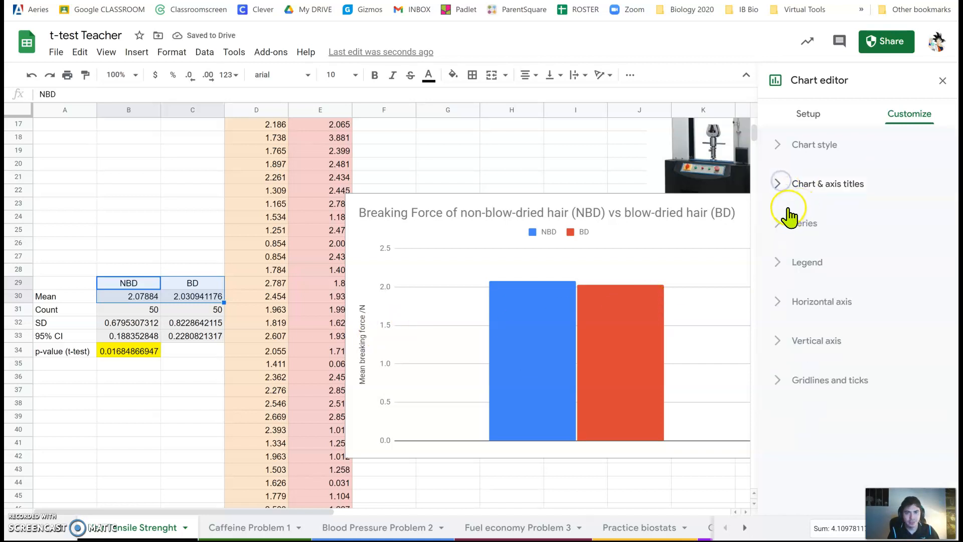
- Change the colour of the chart's NBD series to light blue
left_click(777, 225)
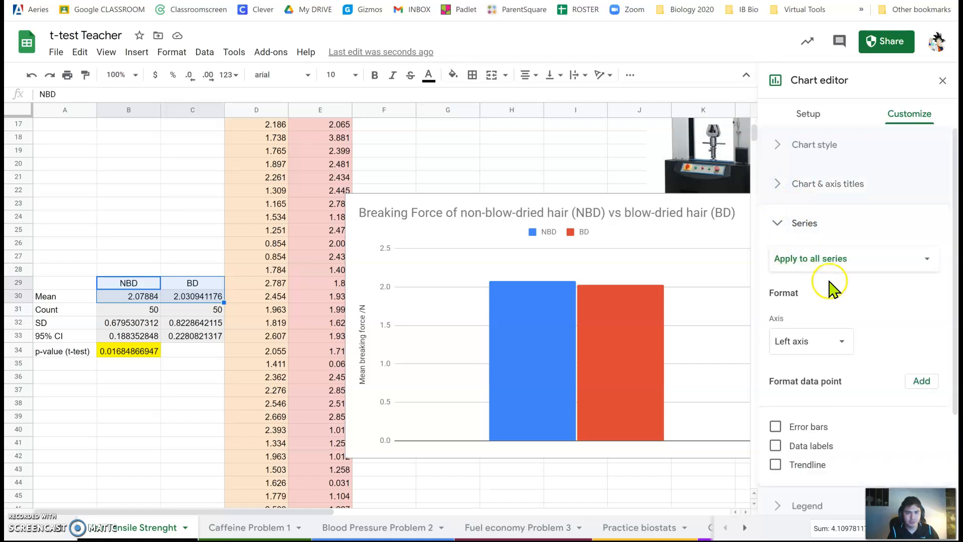
left_click(818, 258)
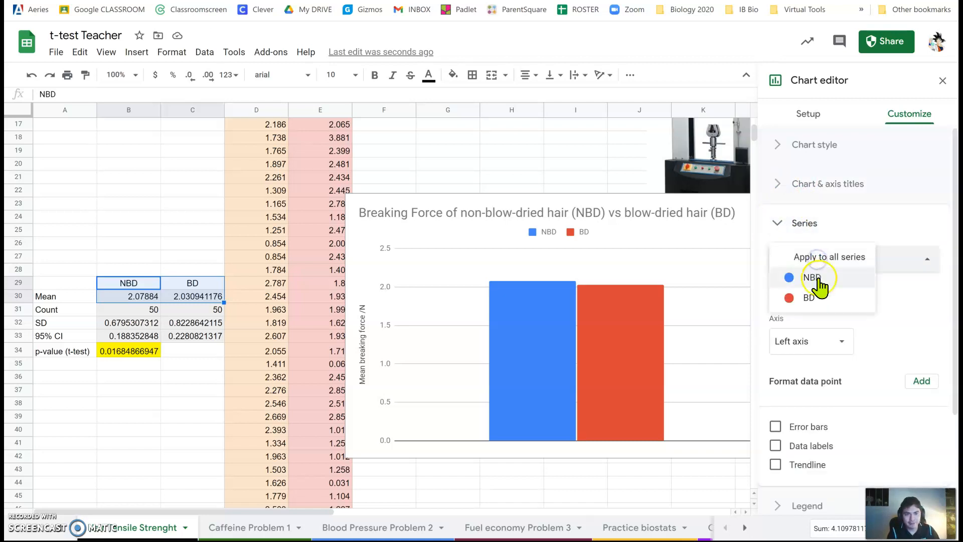
left_click(818, 277)
left_click(801, 339)
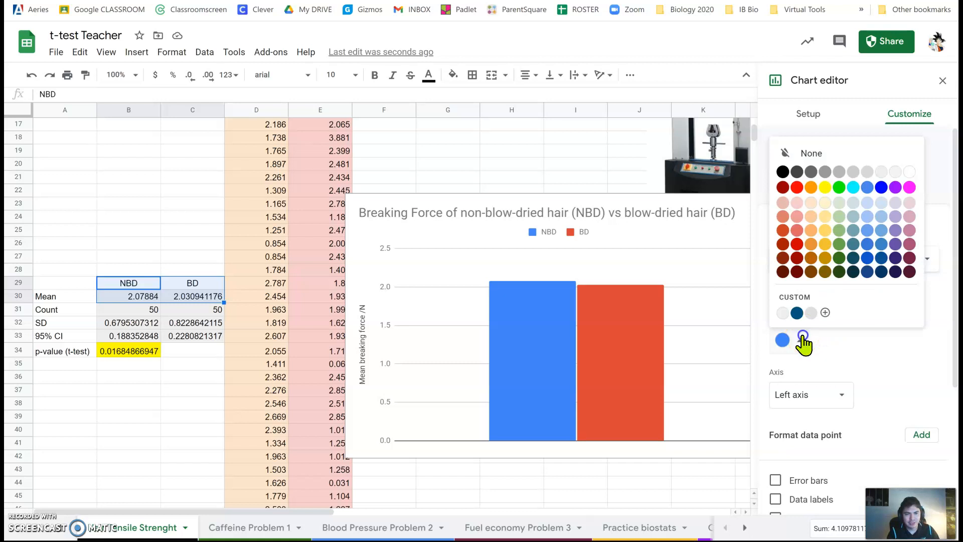
left_click(867, 203)
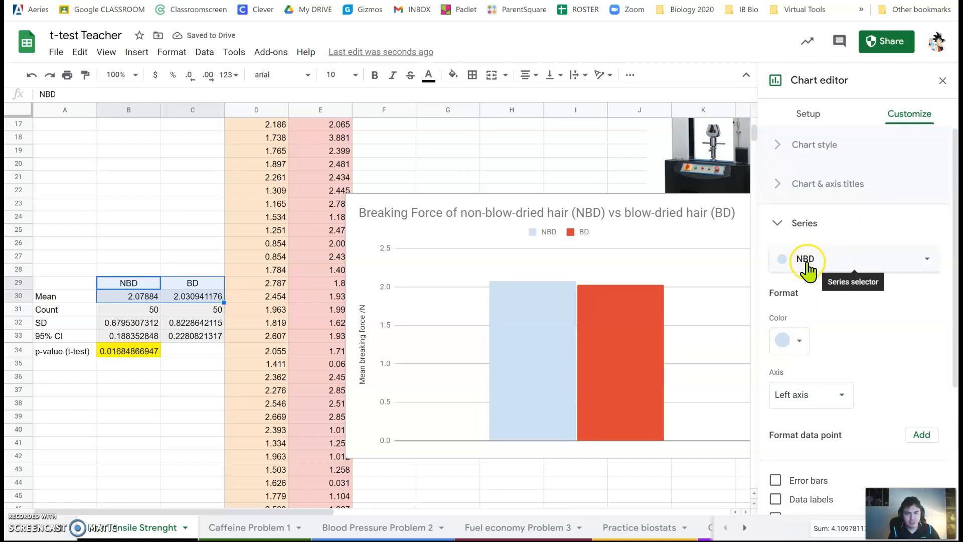
scroll(811, 387, "down", 3)
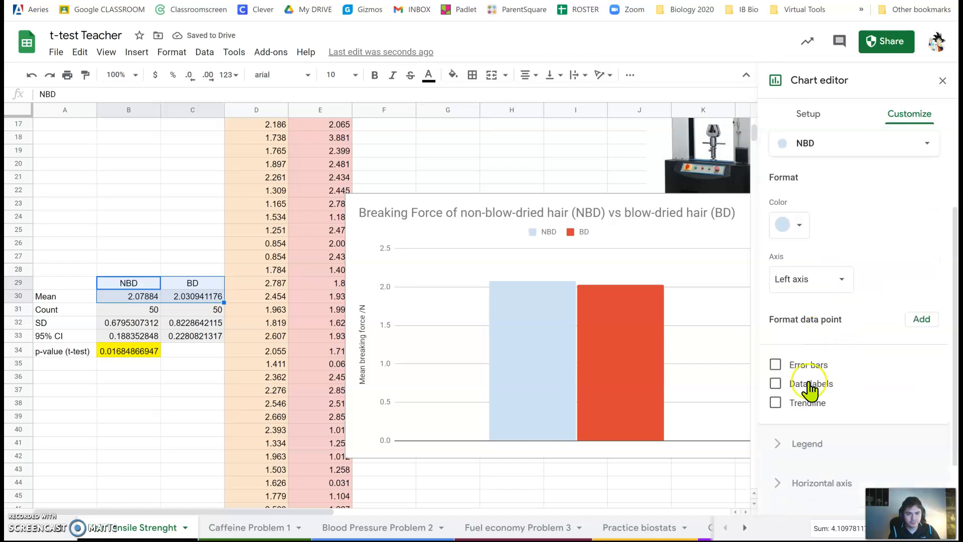
- Turn on error bars for the chart's NBD series
left_click(776, 354)
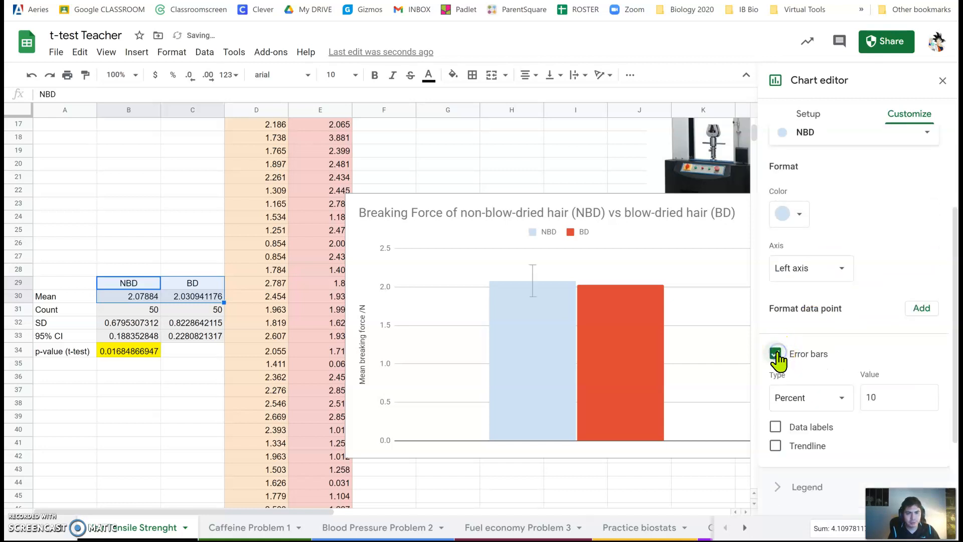
- Try a bright blue colour on the chart's NBD series and return it to light blue
left_click(794, 220)
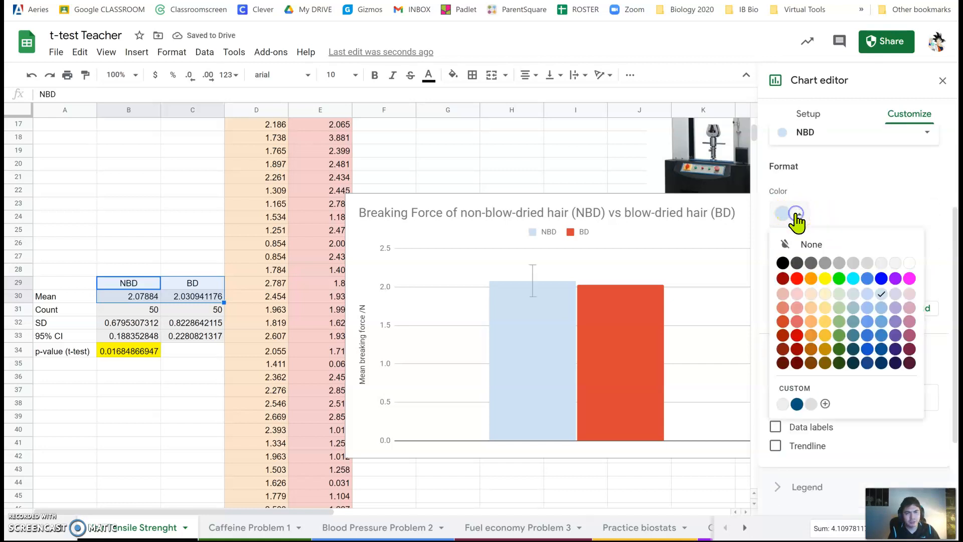
left_click(881, 278)
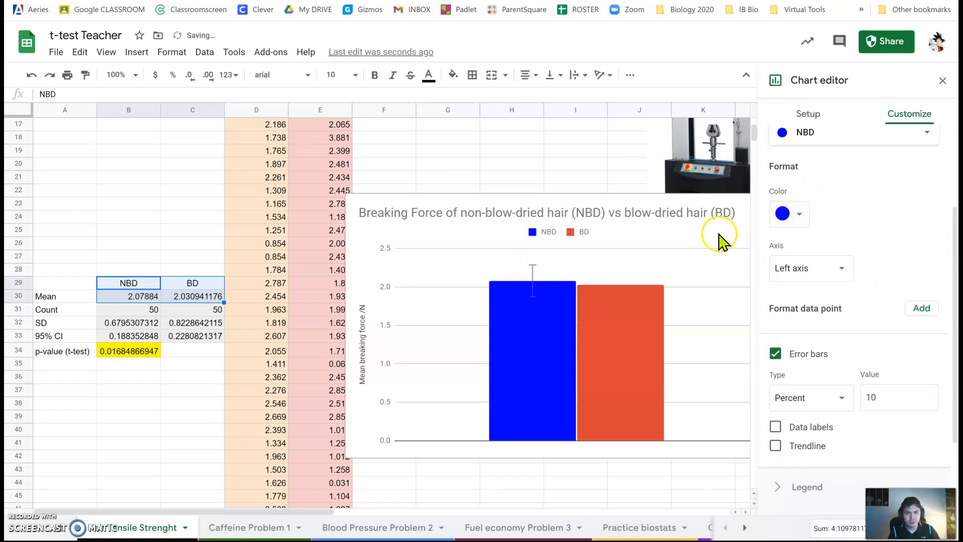
left_click(794, 216)
left_click(881, 296)
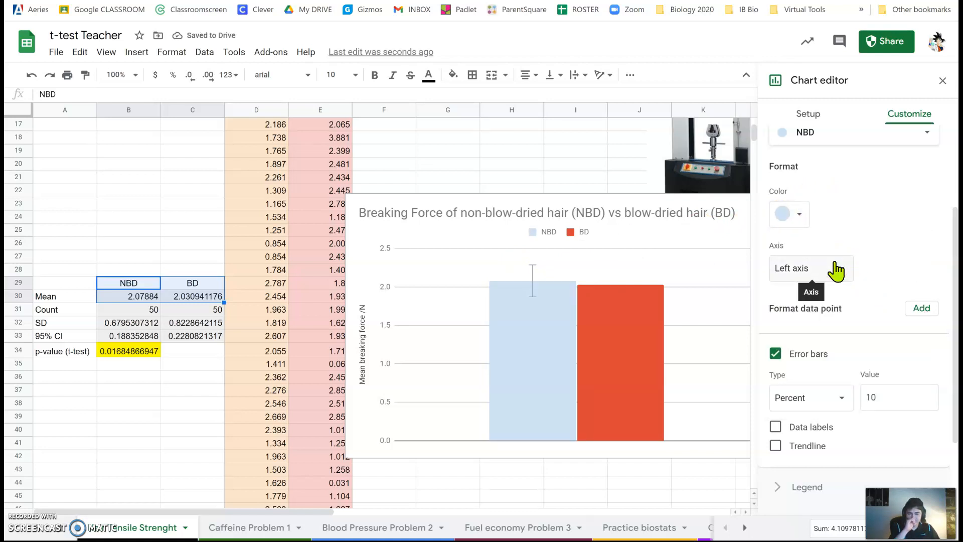
- Set the NBD series error bars to a constant value of 0.1883528, the NBD 95% CI
left_click(836, 404)
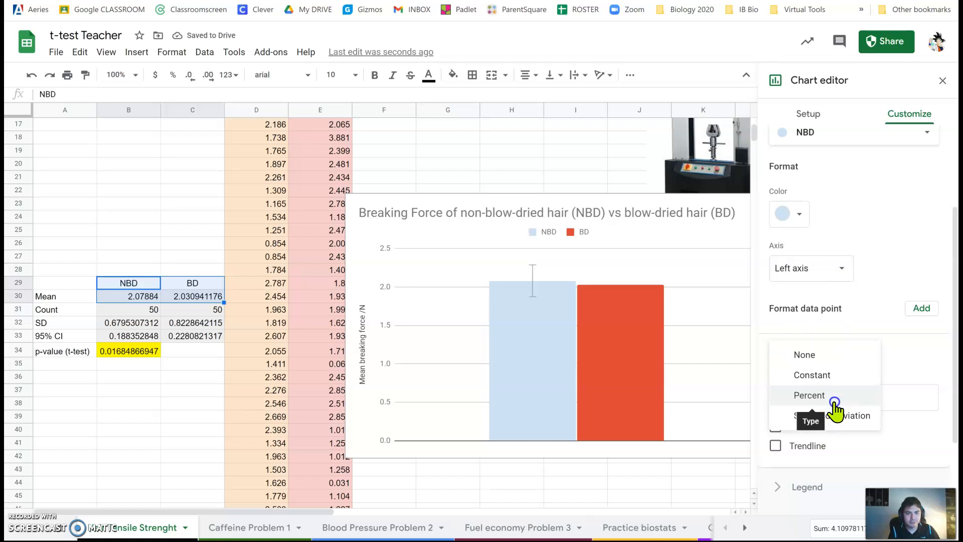
left_click(836, 376)
left_click(869, 392)
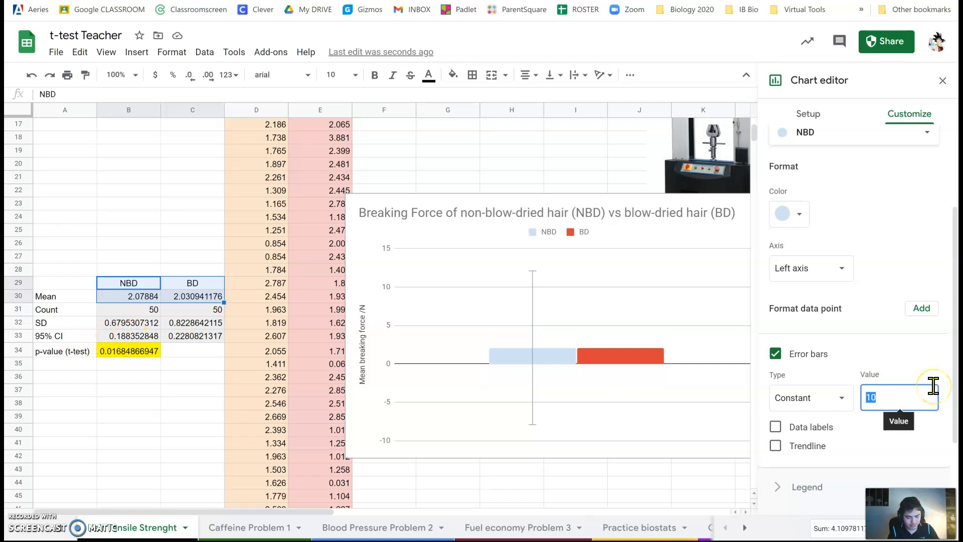
type("0.")
key("BackSpace")
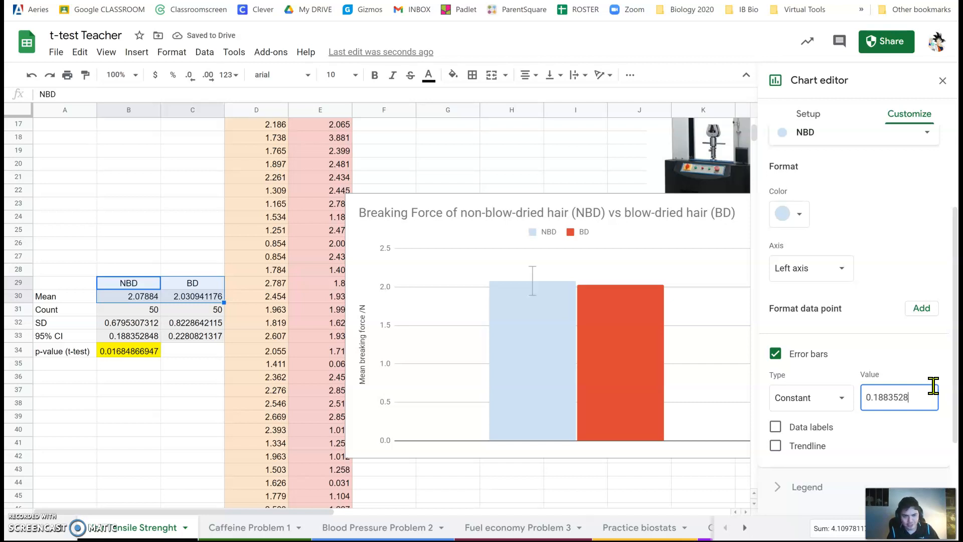
- Change the colour of the chart's BD series to light red
scroll(803, 216, "up", 2)
left_click(821, 193)
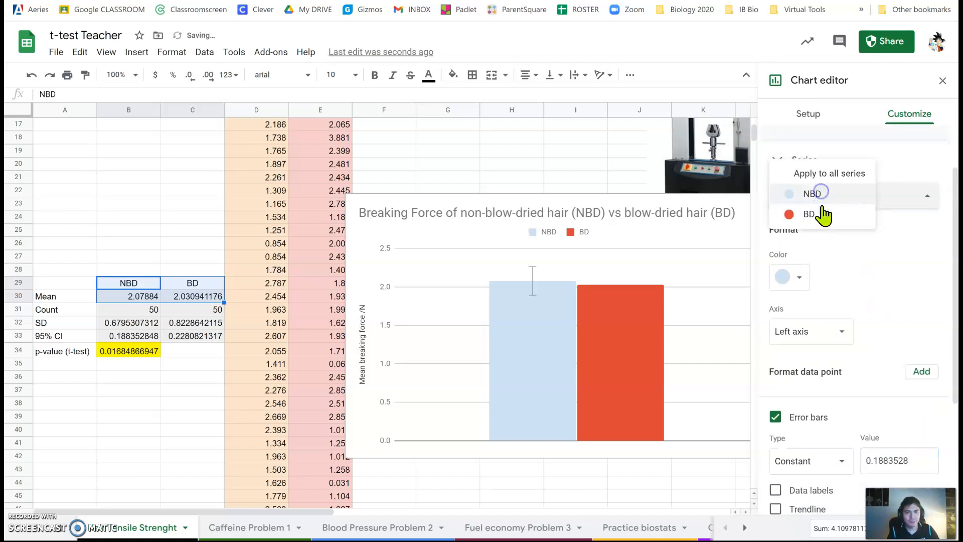
left_click(822, 214)
left_click(800, 277)
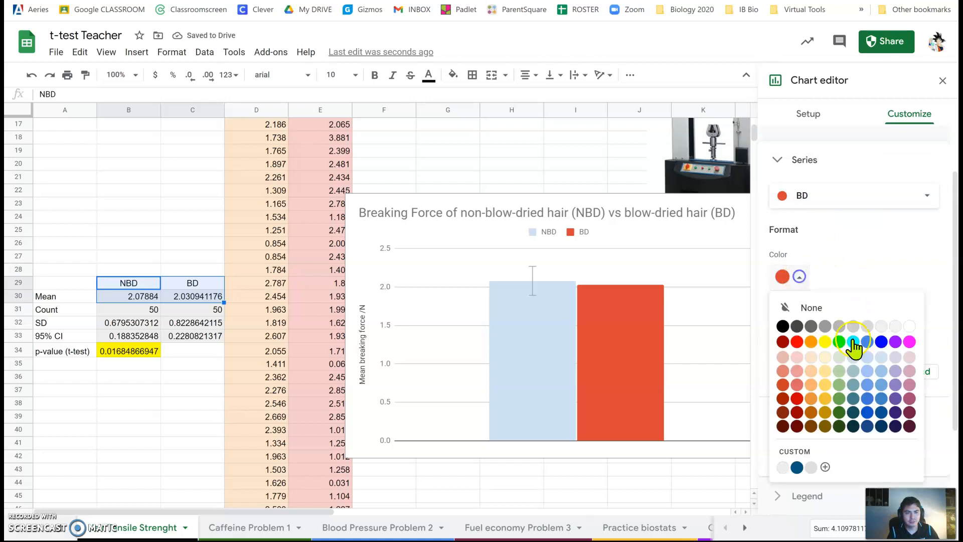
left_click(797, 357)
- Add error bars to the BD series with a constant value of 0.22808213, the BD 95% CI
scroll(783, 326, "down", 3)
left_click(776, 298)
left_click(824, 338)
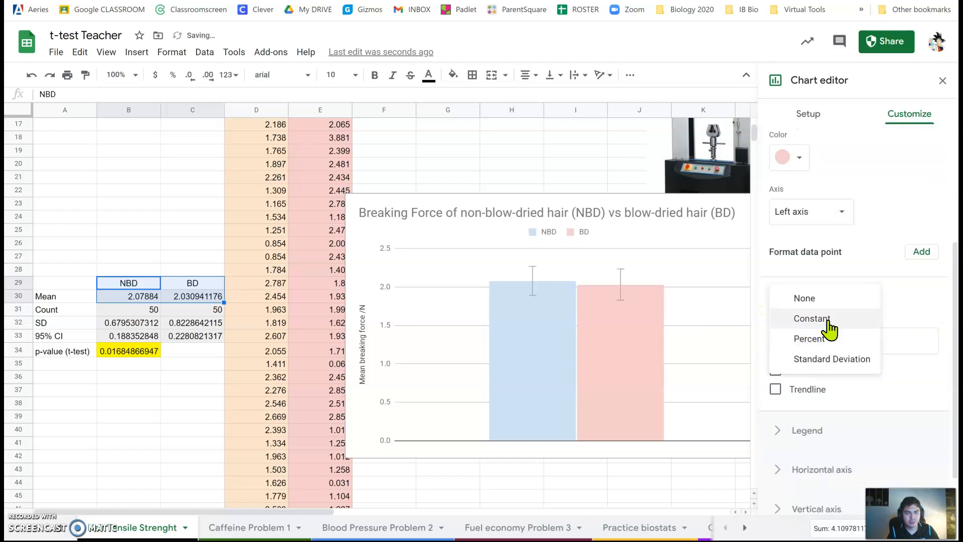
left_click(828, 323)
left_click(886, 331)
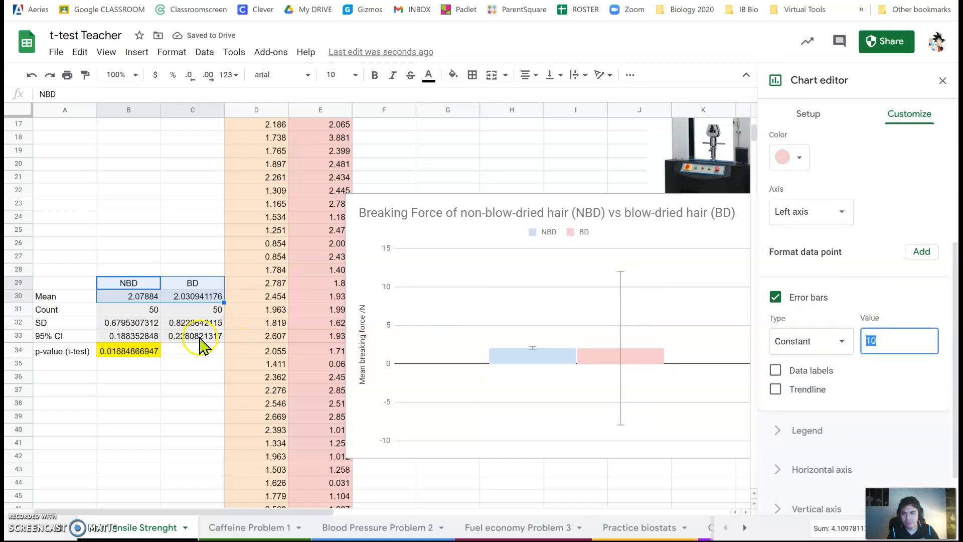
type("0.22808213")
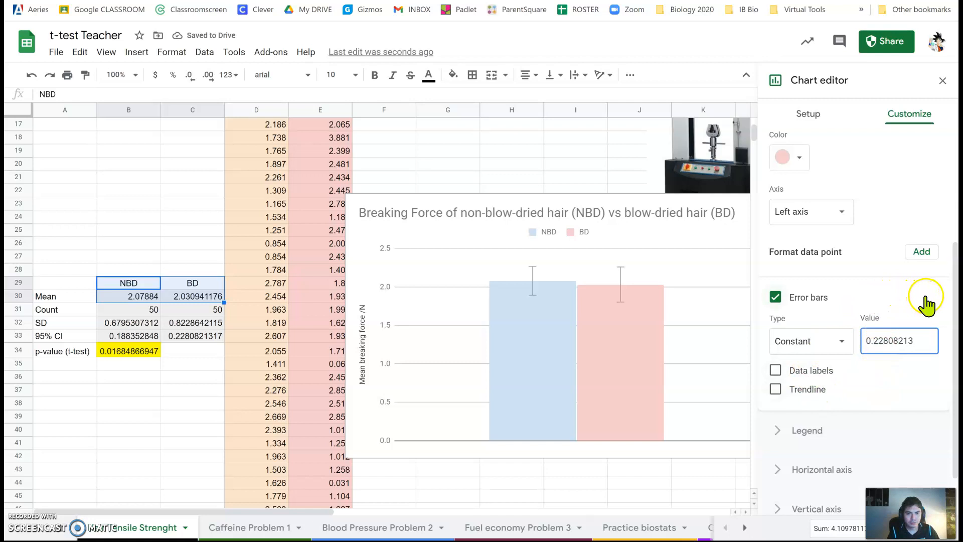
scroll(825, 221, "up", 3)
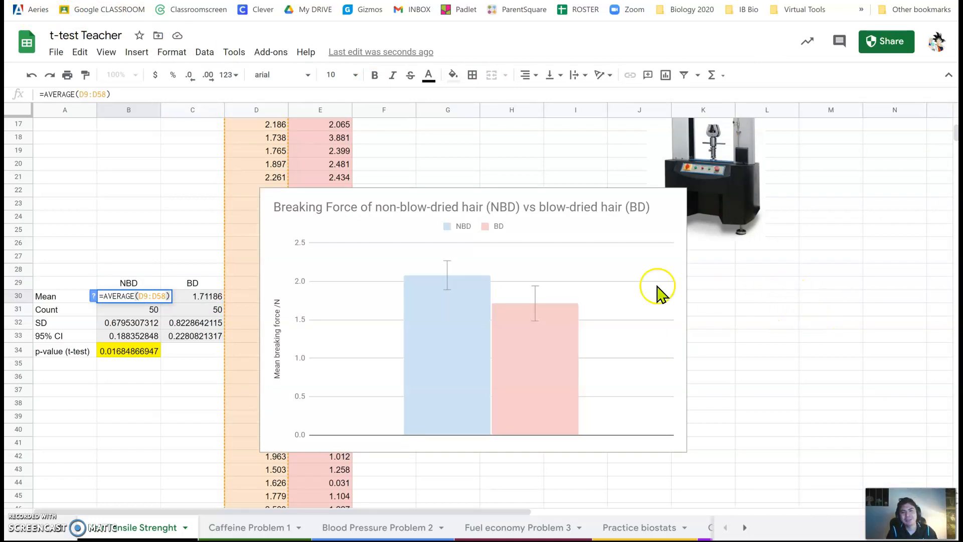
- Check the cells holding the NBD and BD means in row 30 and the t-test p-value in B34
double_click(191, 296)
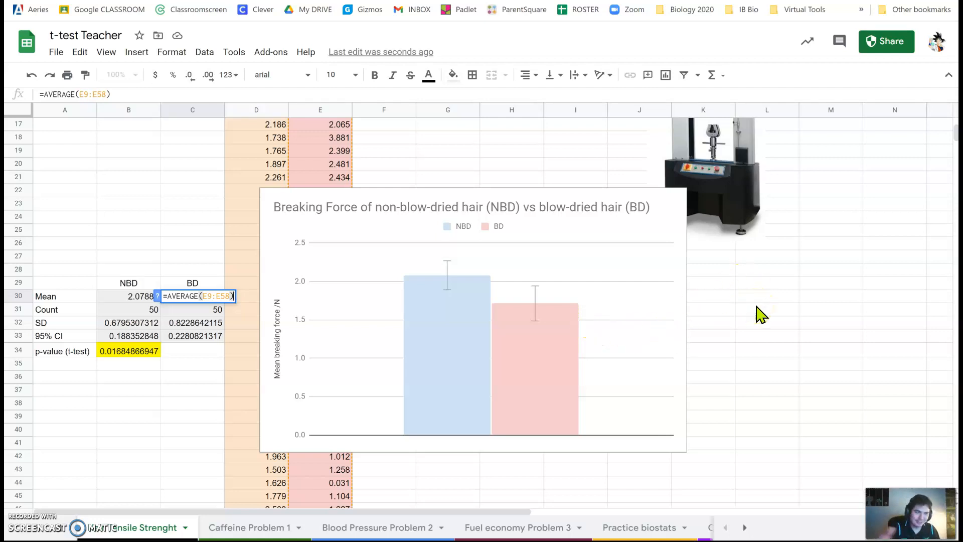
left_click(208, 362)
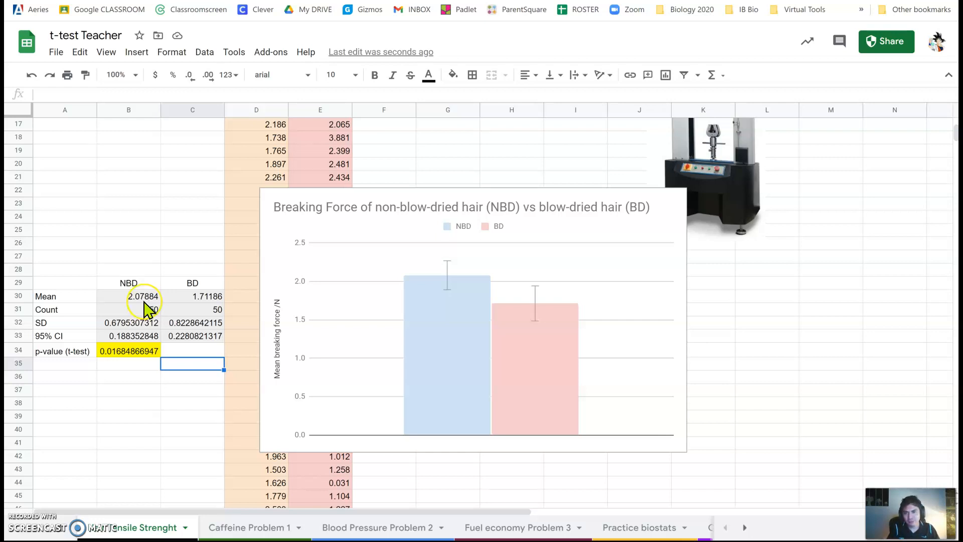
left_click(133, 284)
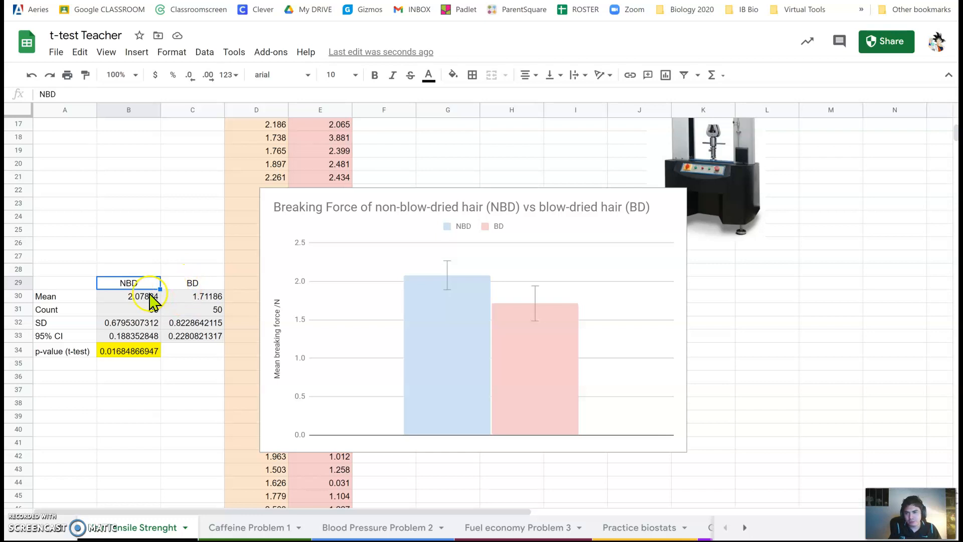
left_click(149, 297)
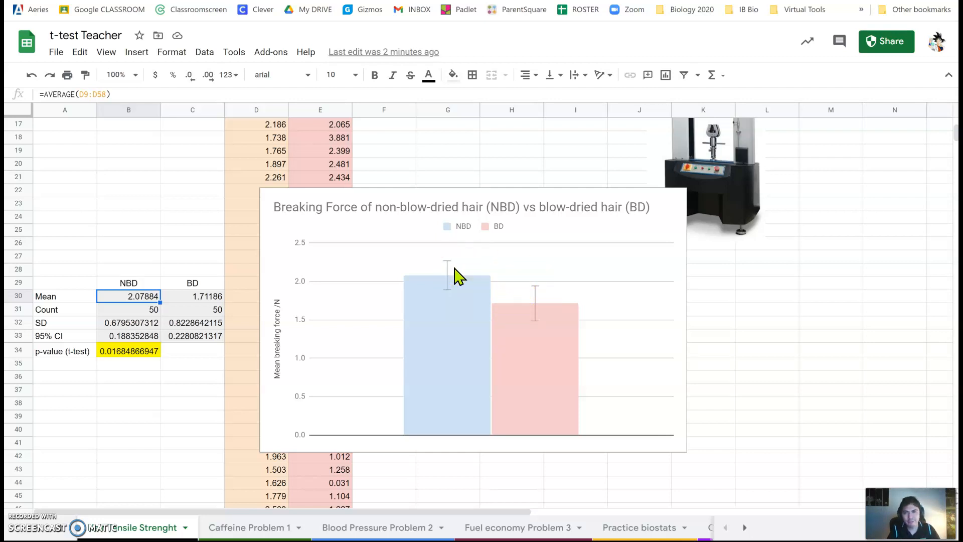
left_click(115, 353)
double_click(117, 356)
left_click(127, 376)
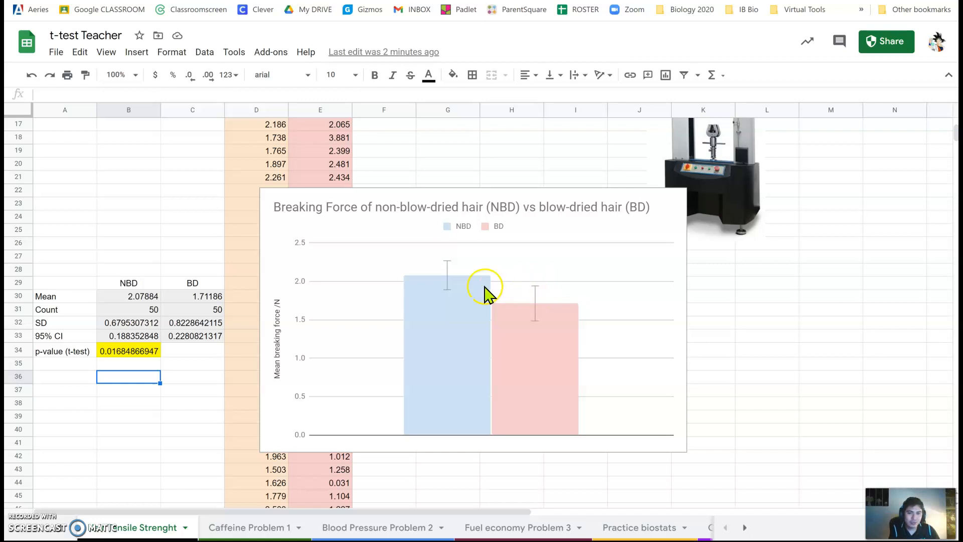
- Show minor gridlines on the chart's vertical axis and close the chart editor
left_click(620, 241)
left_click(678, 198)
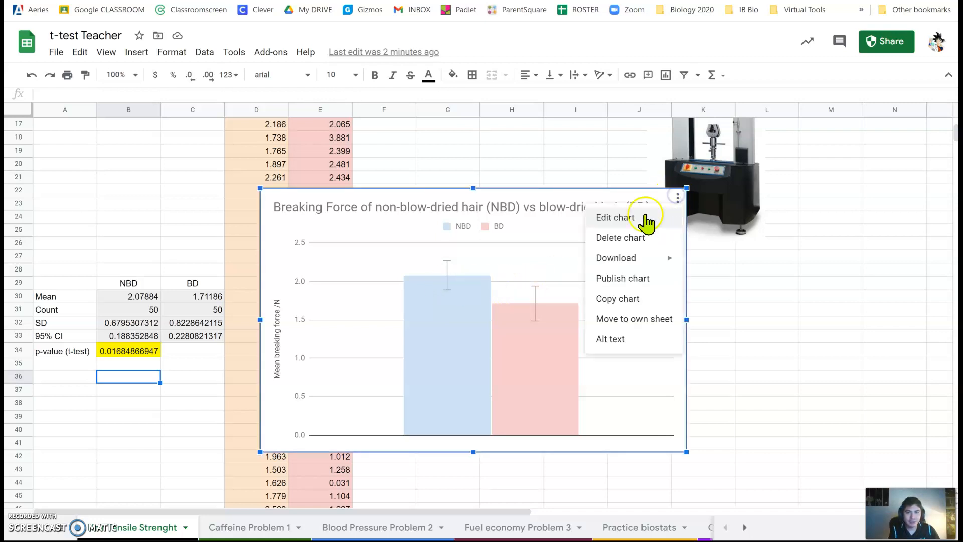
left_click(639, 217)
left_click(873, 107)
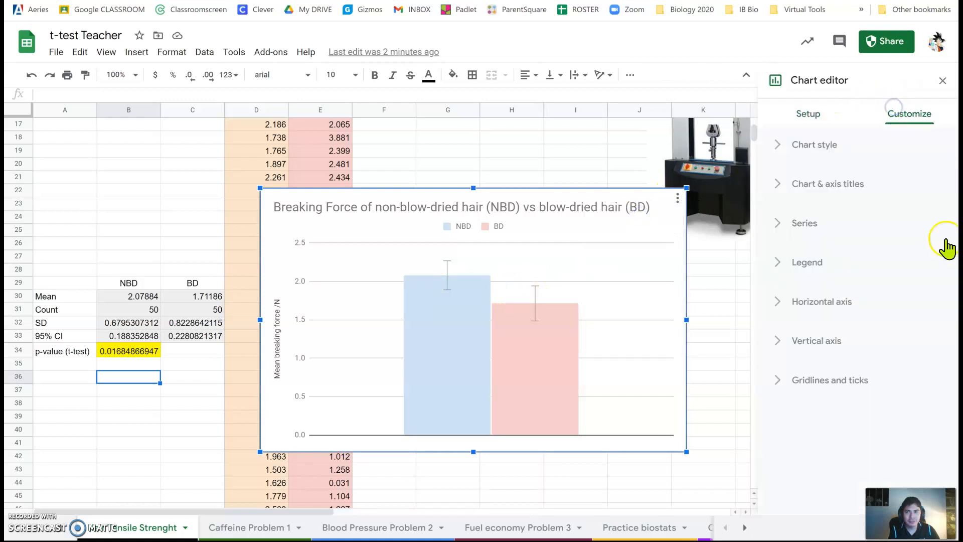
left_click(776, 382)
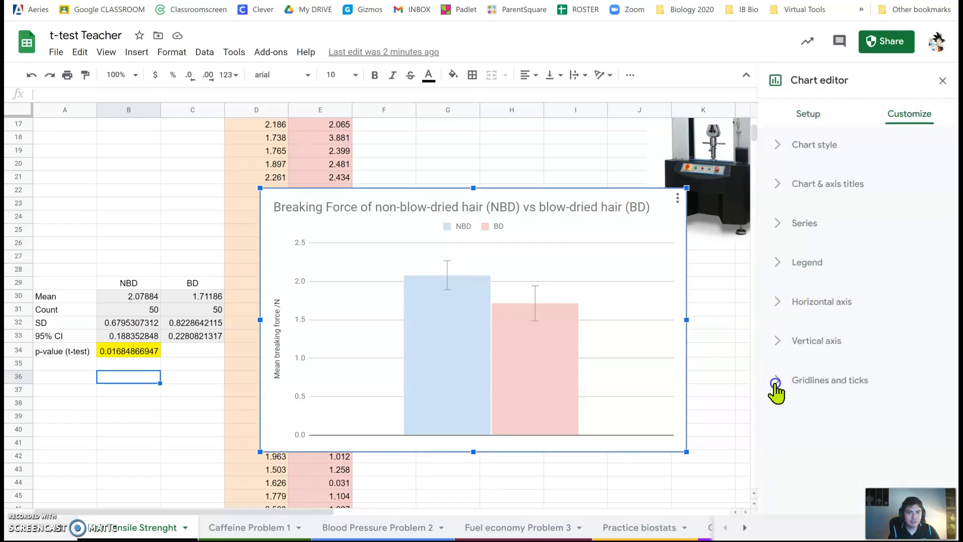
scroll(781, 437, "down", 2)
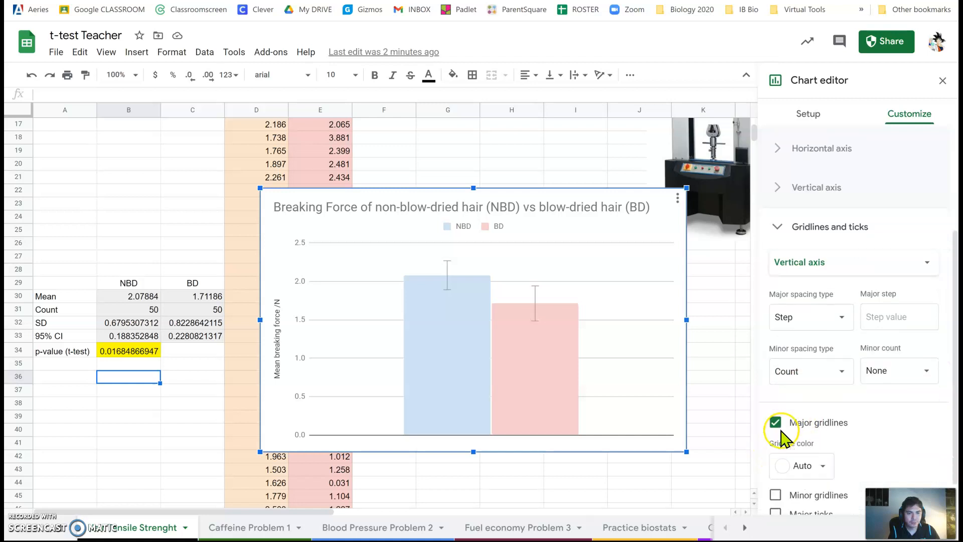
left_click(777, 454)
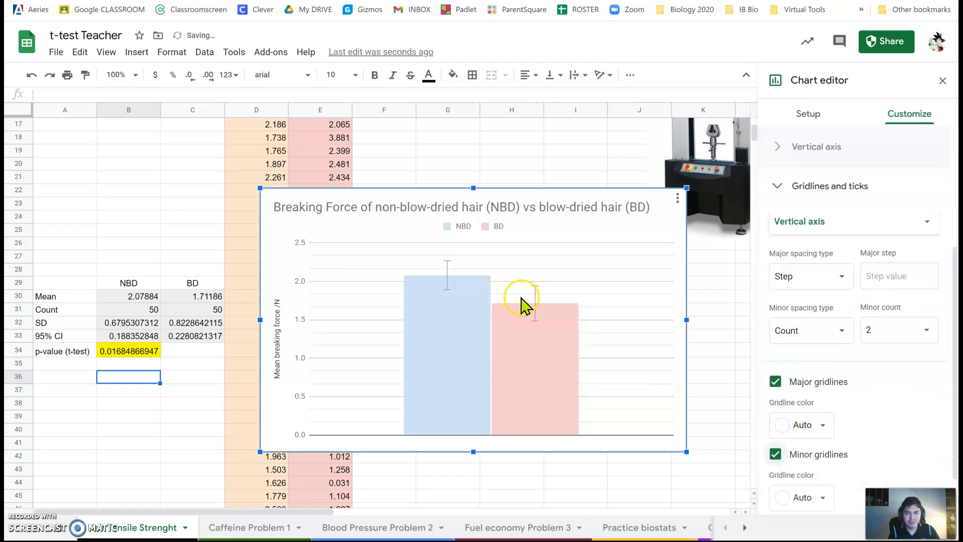
left_click(943, 80)
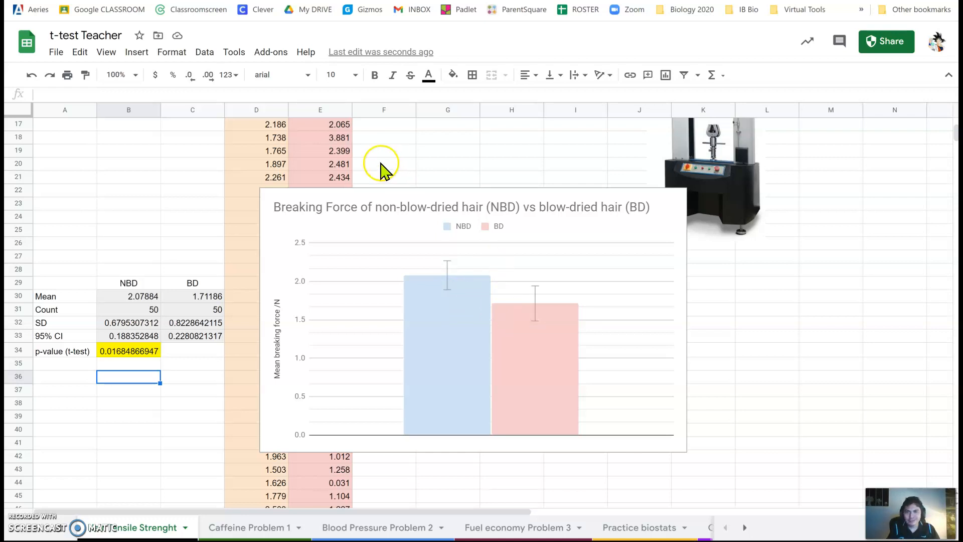
- Move the chart clear of the NBD and BD data in columns D and E
left_click(396, 195)
left_click_drag(423, 191, 592, 191)
- Examine the raw NBD and BD breaking force samples alongside the statistics table, p-value and chart
scroll(303, 286, "up", 4)
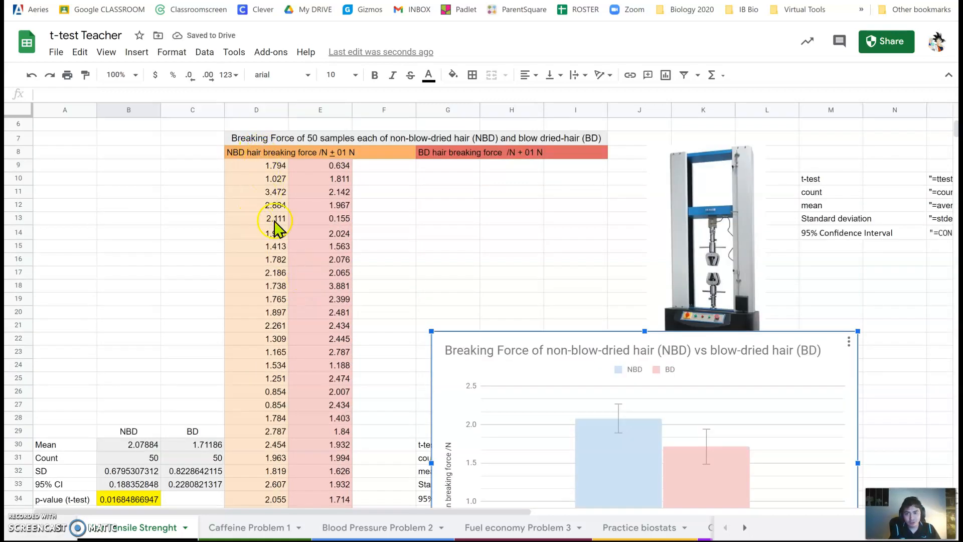
scroll(258, 316, "down", 2)
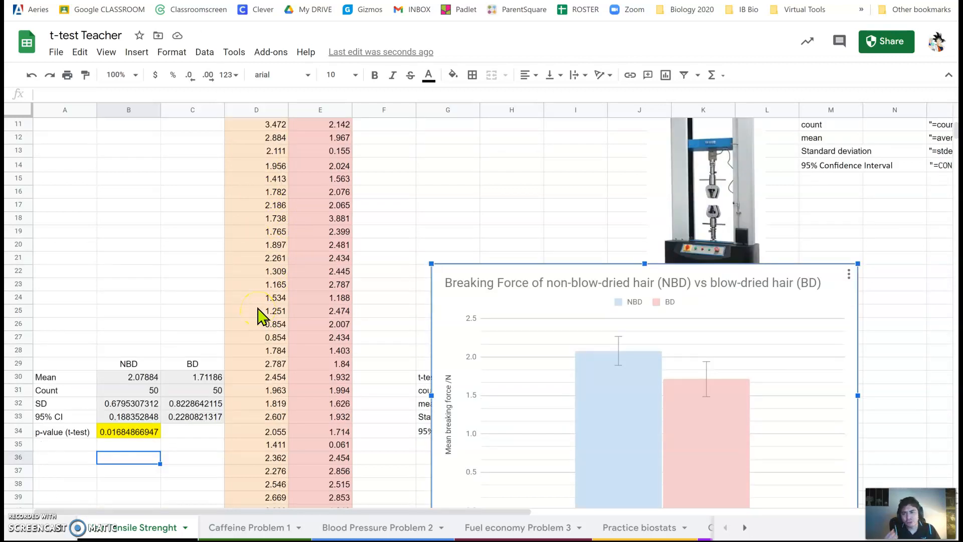
scroll(258, 317, "up", 2)
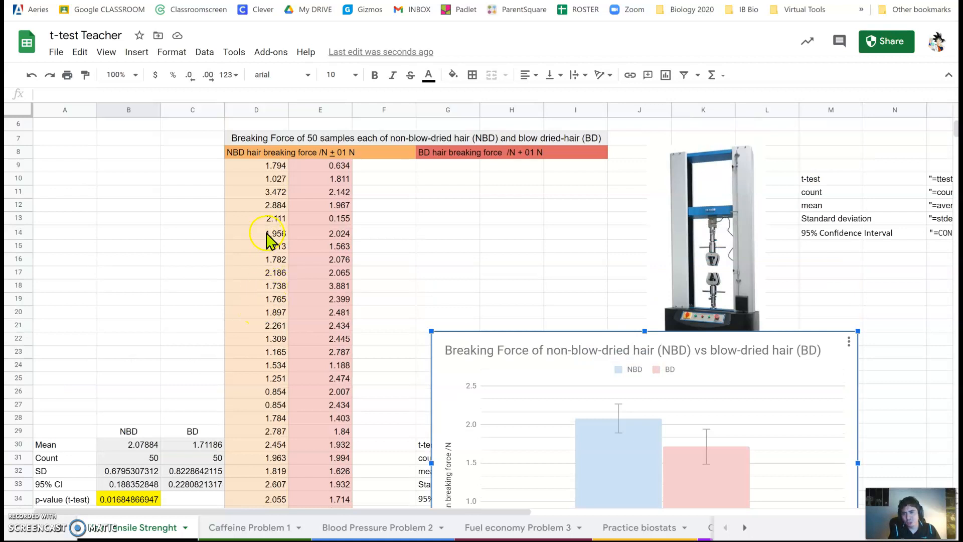
left_click(263, 194)
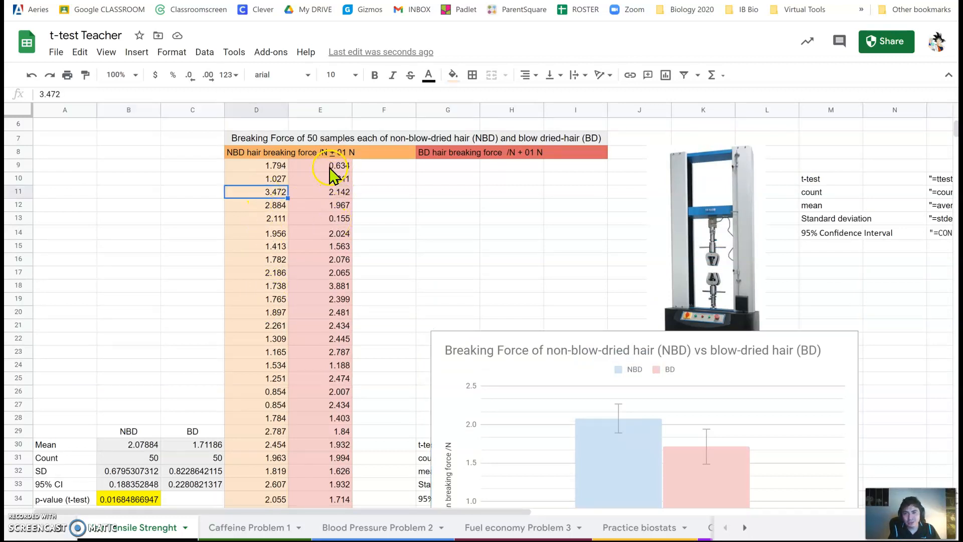
left_click(252, 303)
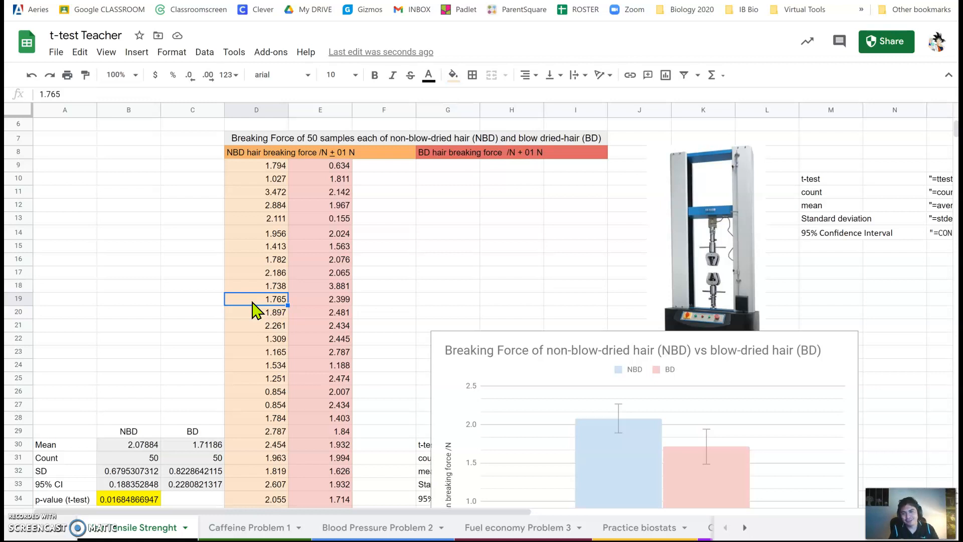
scroll(256, 310, "down", 3)
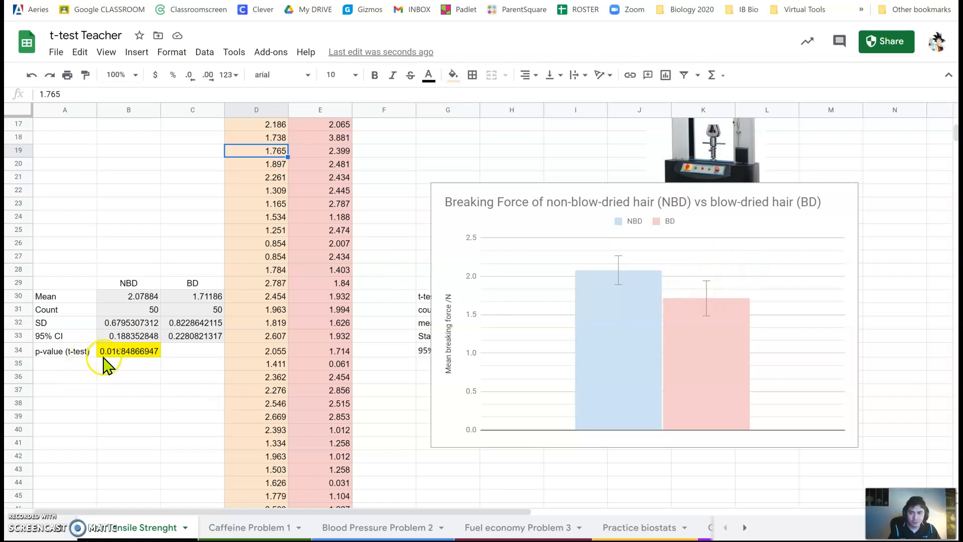
scroll(261, 379, "up", 4)
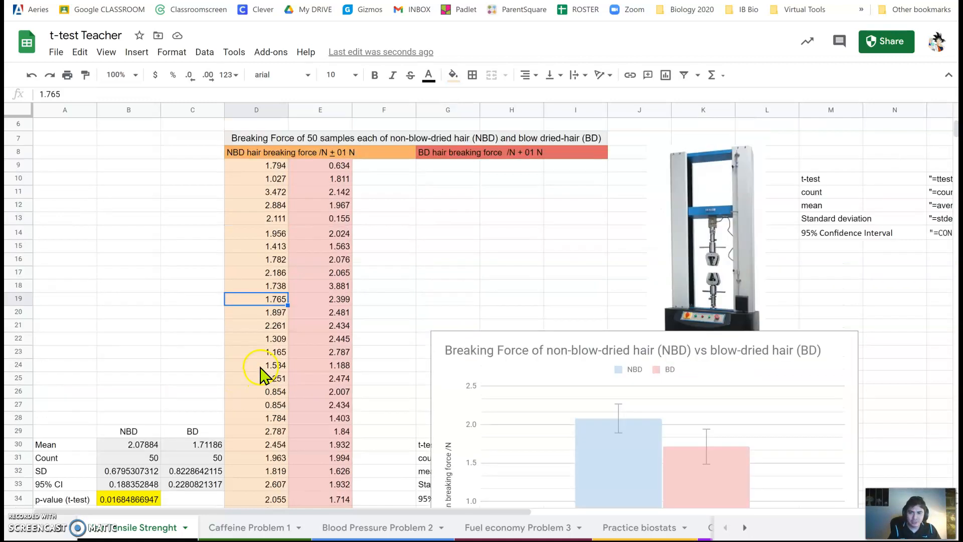
- Highlight NBD samples D9:D26 and BD samples E9:E33 to review both data sets against the chart
left_click(267, 166)
left_click_drag(267, 166, 262, 394)
scroll(263, 394, "down", 5)
scroll(263, 394, "down", 4)
left_click(276, 307)
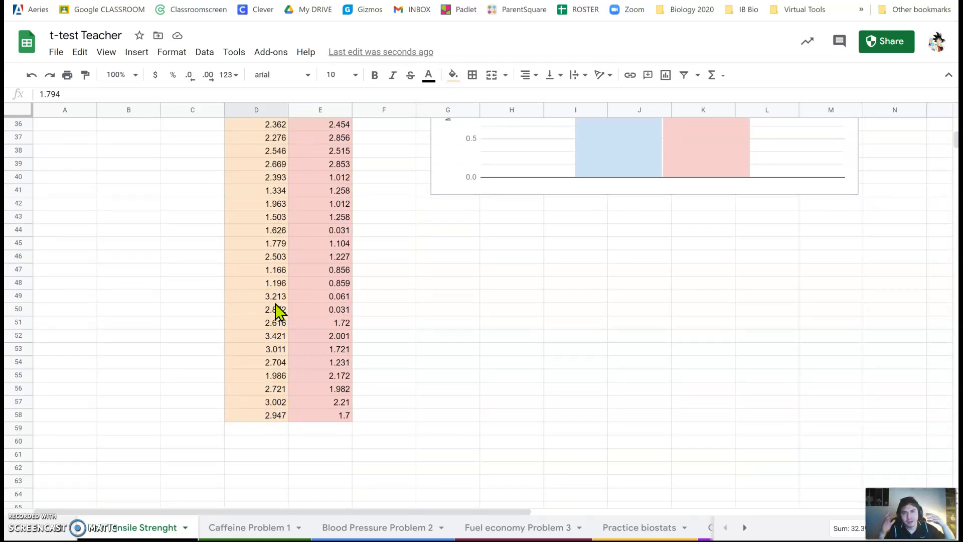
scroll(276, 310, "up", 7)
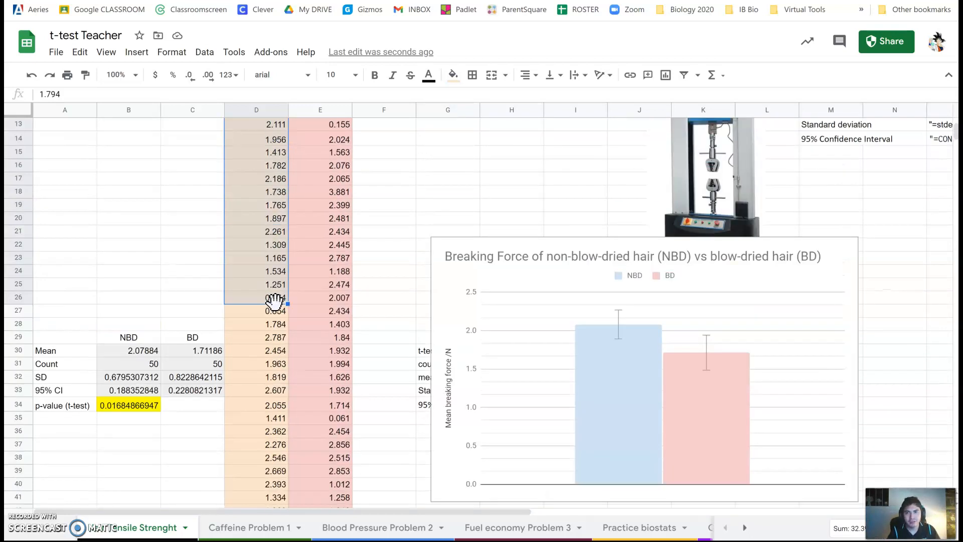
scroll(274, 301, "up", 2)
left_click_drag(324, 153, 328, 401)
scroll(327, 396, "down", 2)
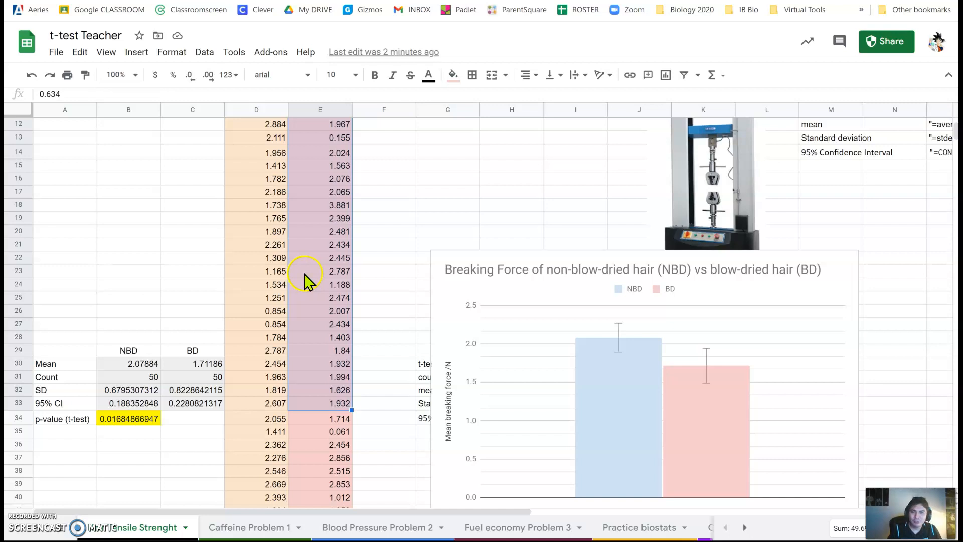
scroll(308, 280, "down", 2)
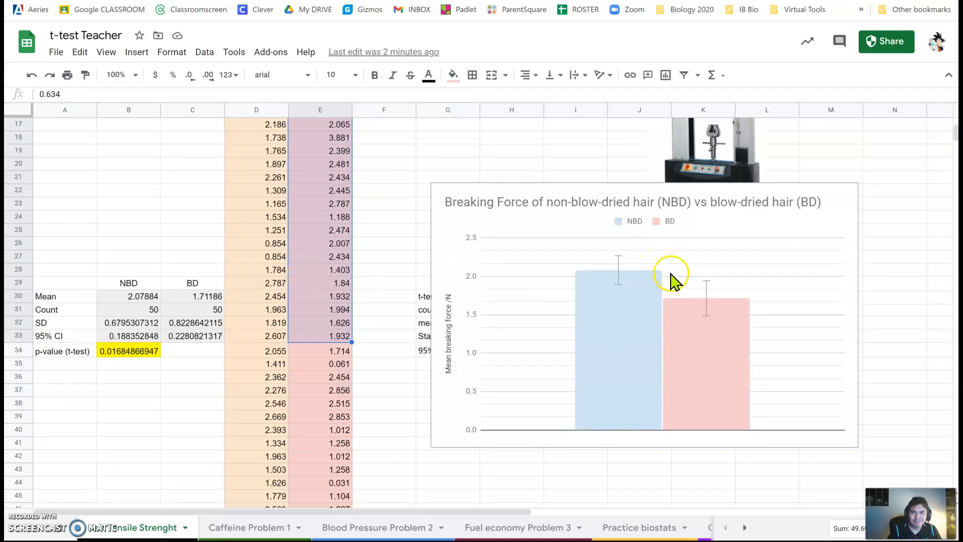